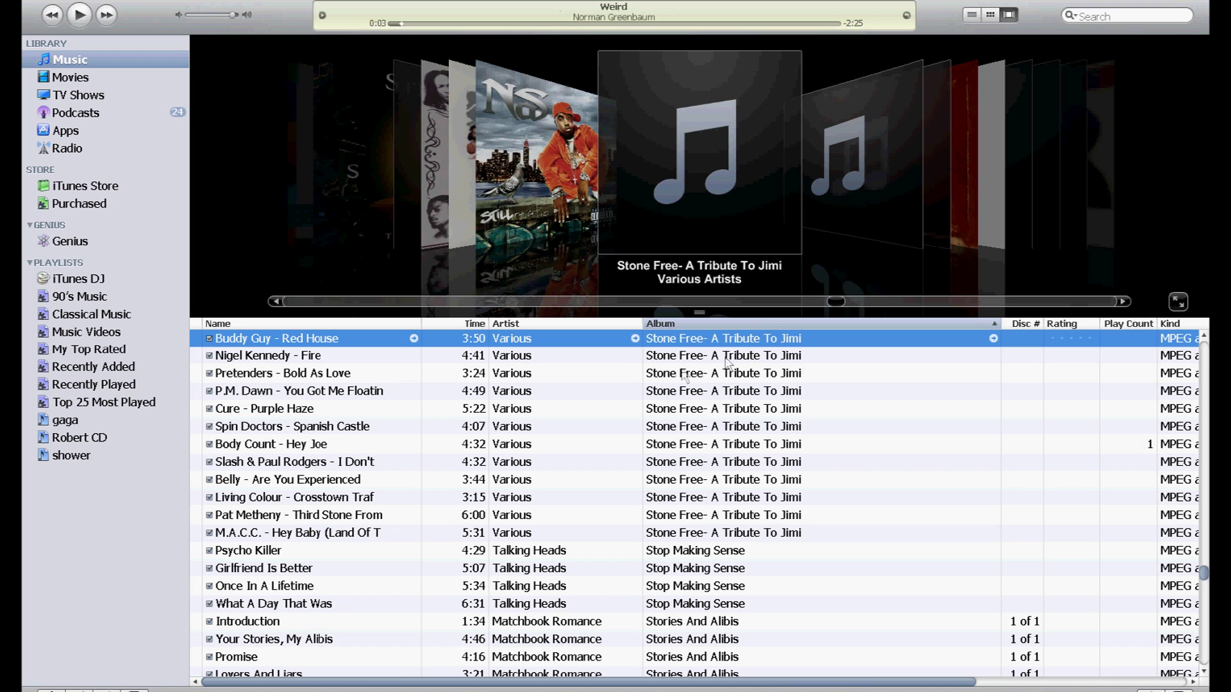
Step through the Stone Free tribute tracks, including Cure - Purple Haze, in the library list
left_click(676, 358)
left_click(684, 376)
left_click(679, 394)
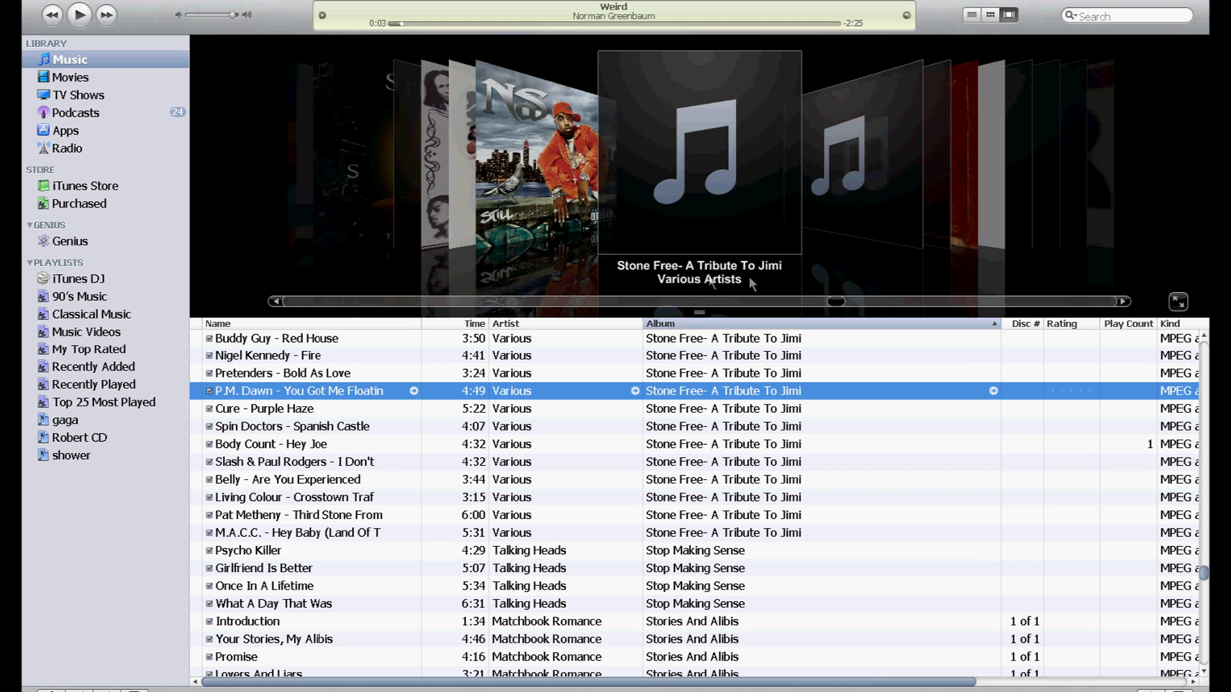
left_click(693, 411)
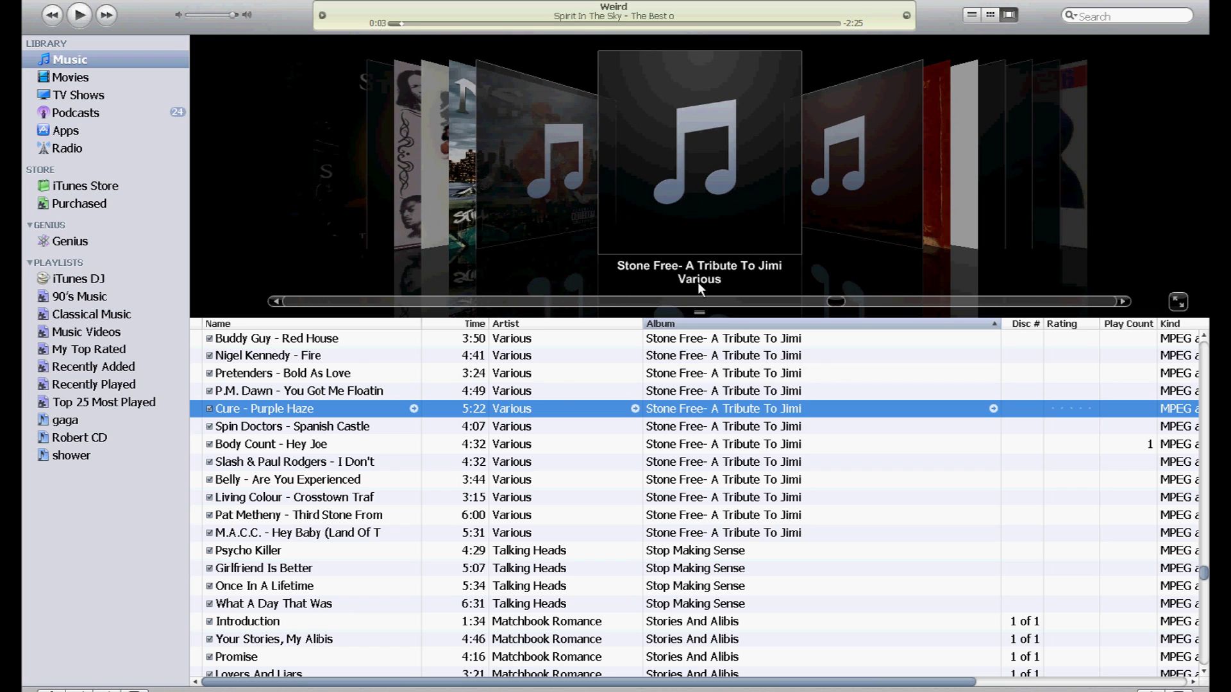
left_click(683, 428)
left_click(684, 449)
left_click(689, 462)
left_click(692, 485)
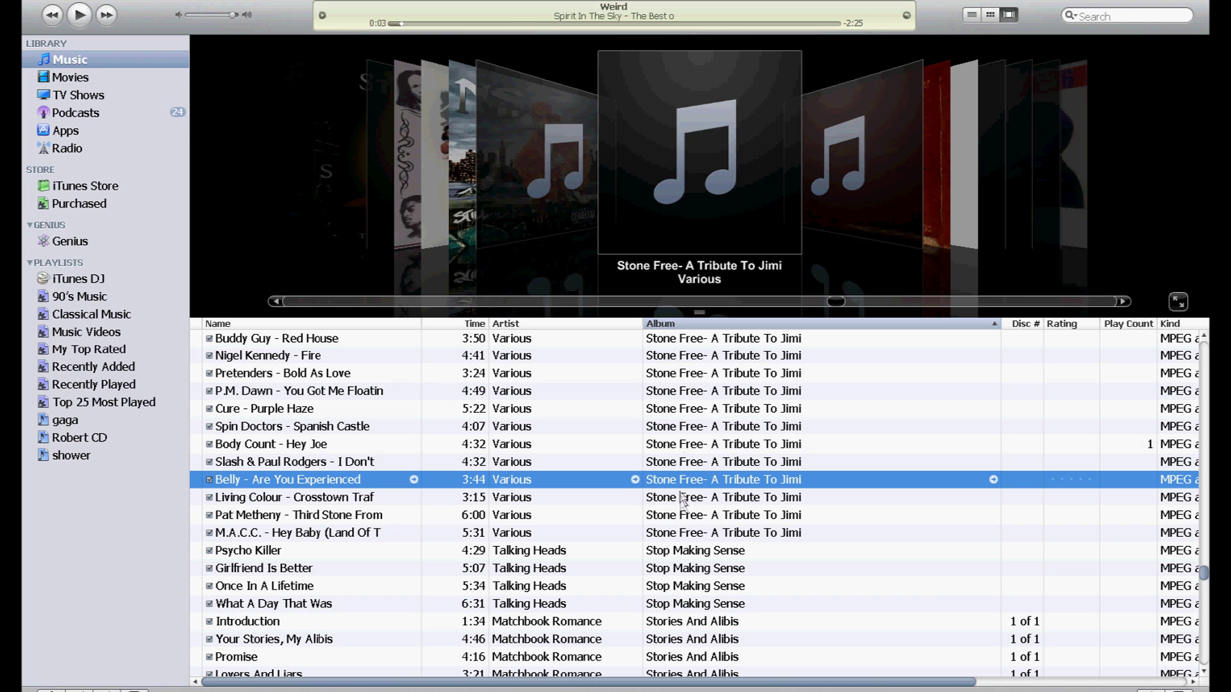
left_click(687, 343)
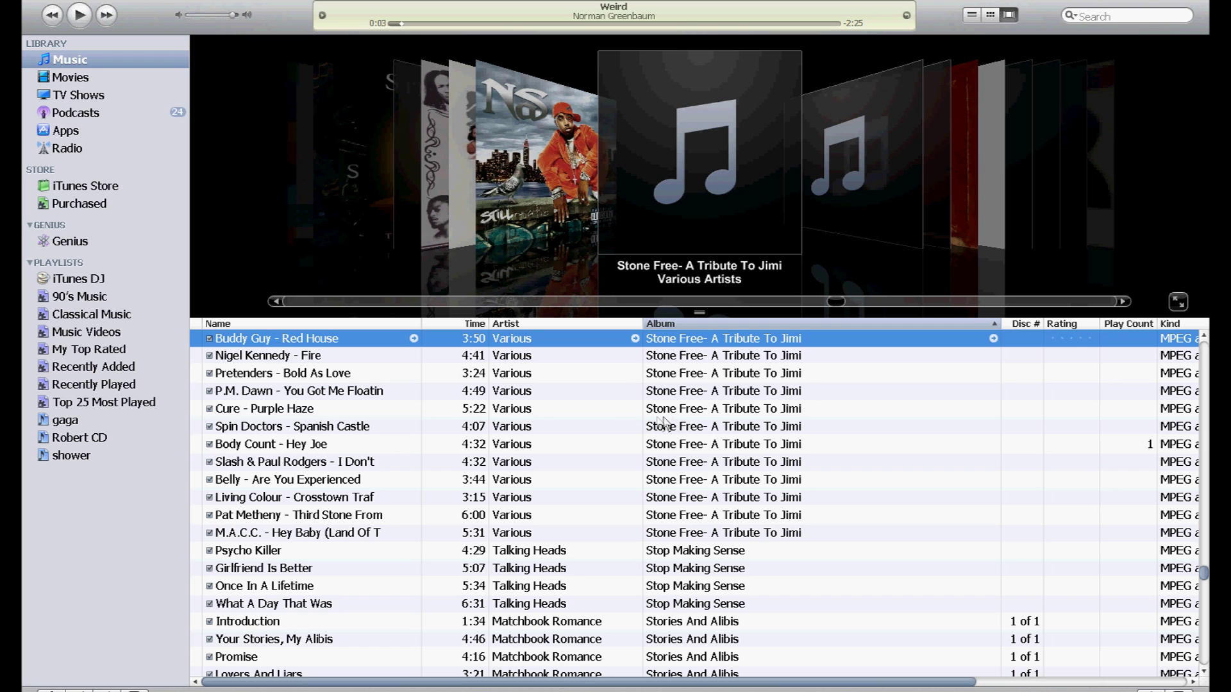
Select the twelve tracks from Buddy Guy - Red House to M.A.C.C. - Hey Baby and open their context menu
left_click(669, 356)
left_click(675, 344)
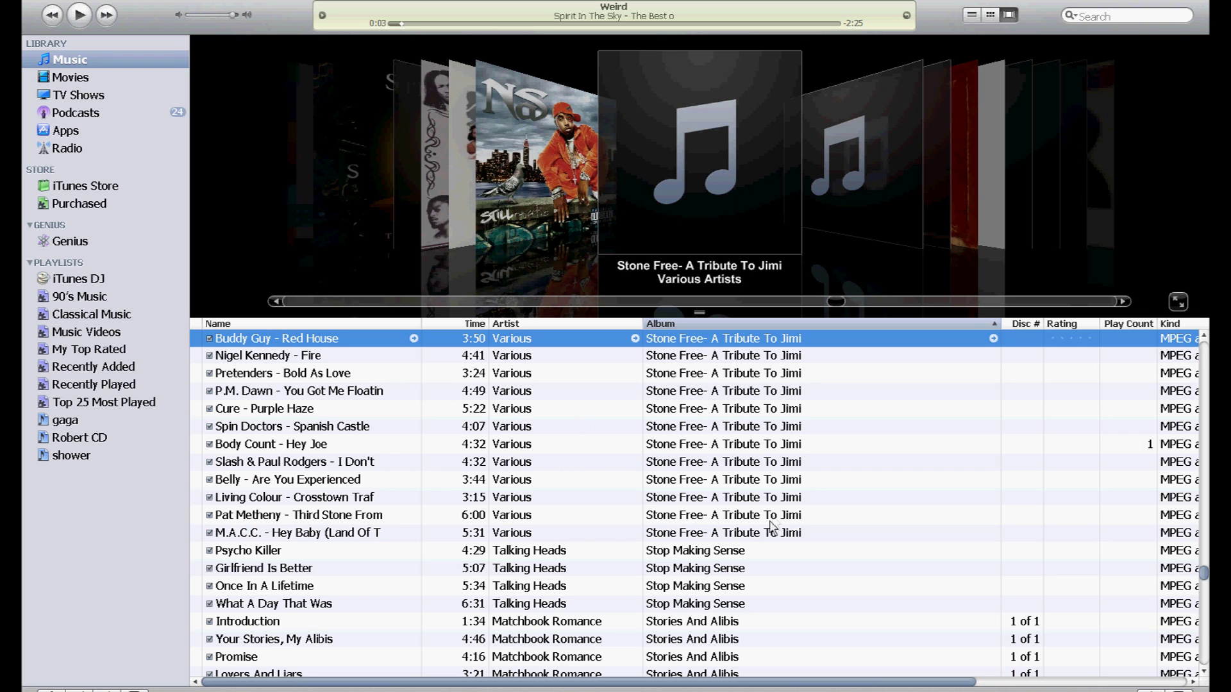
left_click(739, 536, "shift")
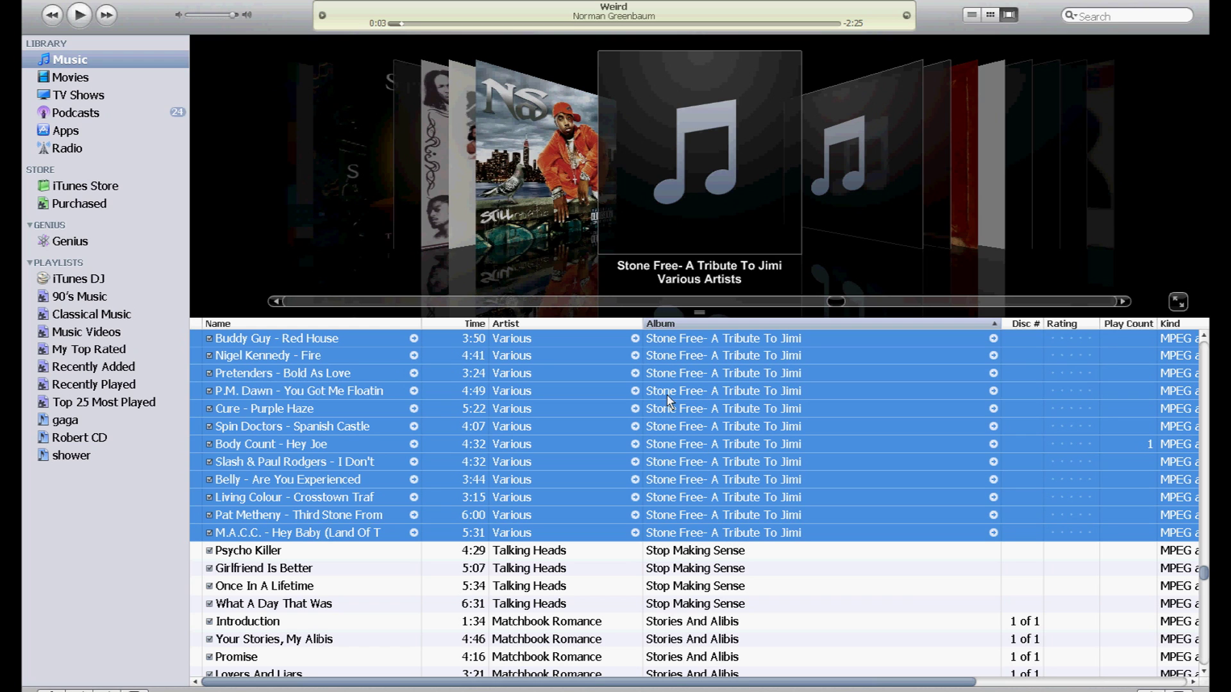
left_click(662, 347)
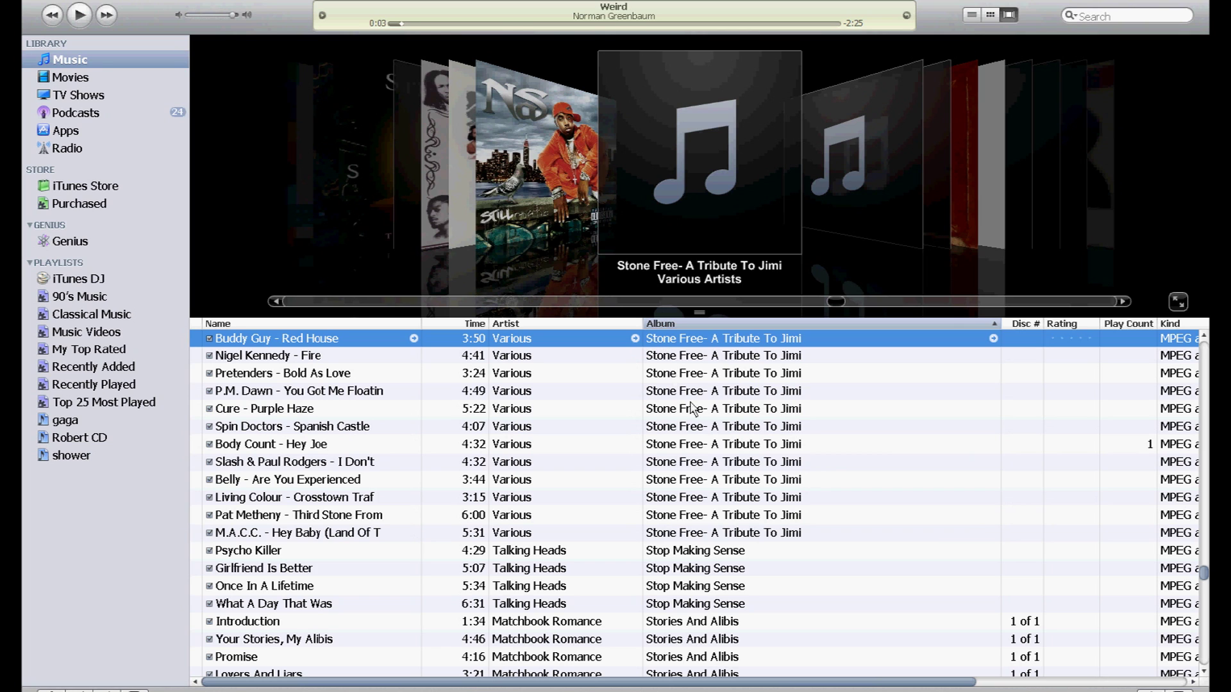
left_click(703, 533, "shift")
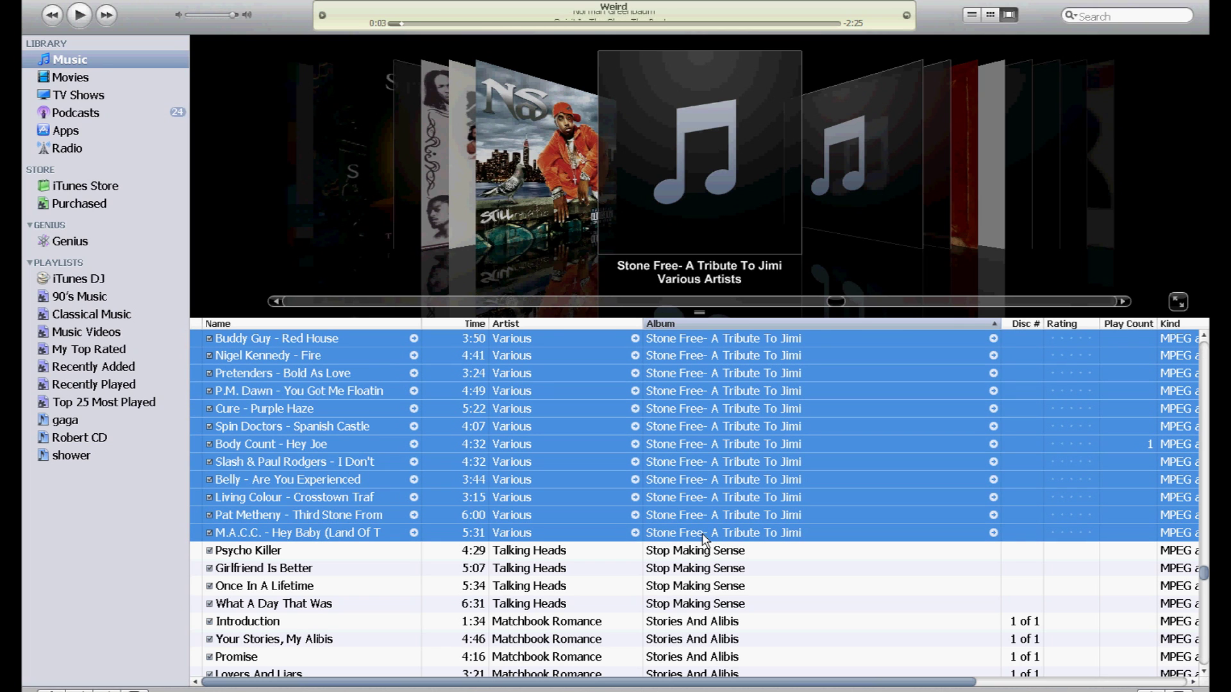
right_click(661, 429)
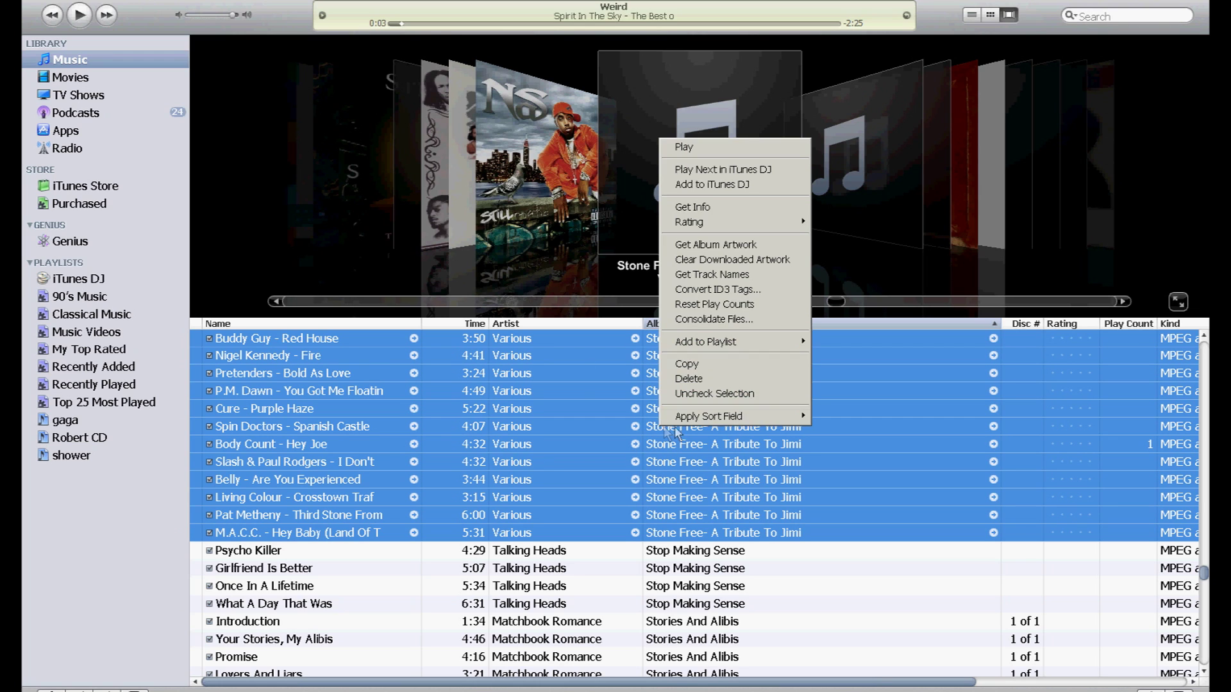
Use Get Info on the twelve tracks to set Album Artist 'Various Artists' and keep the shared Album name
left_click(702, 214)
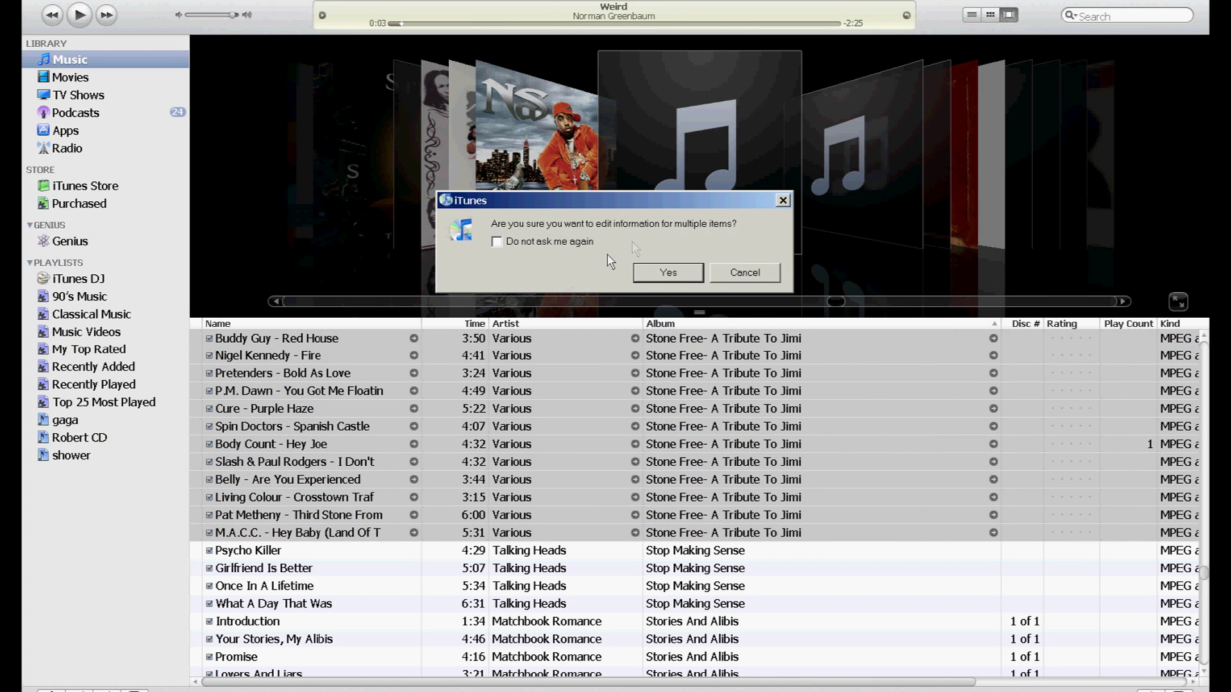
left_click(667, 272)
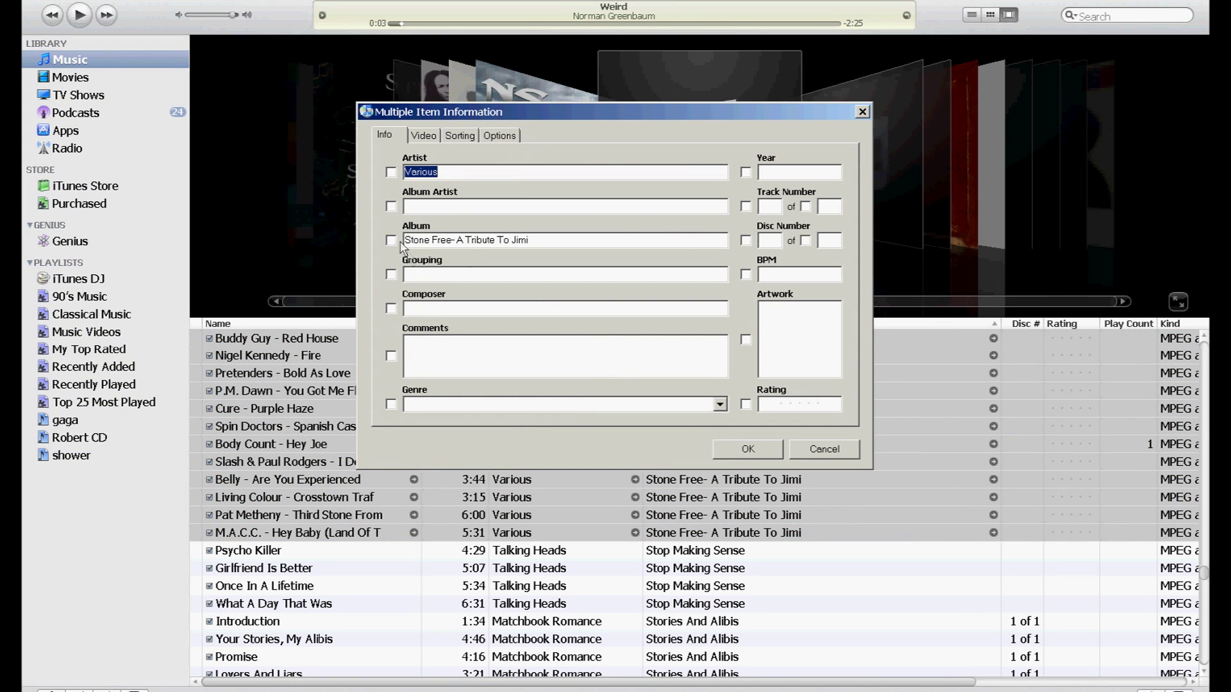
left_click(391, 241)
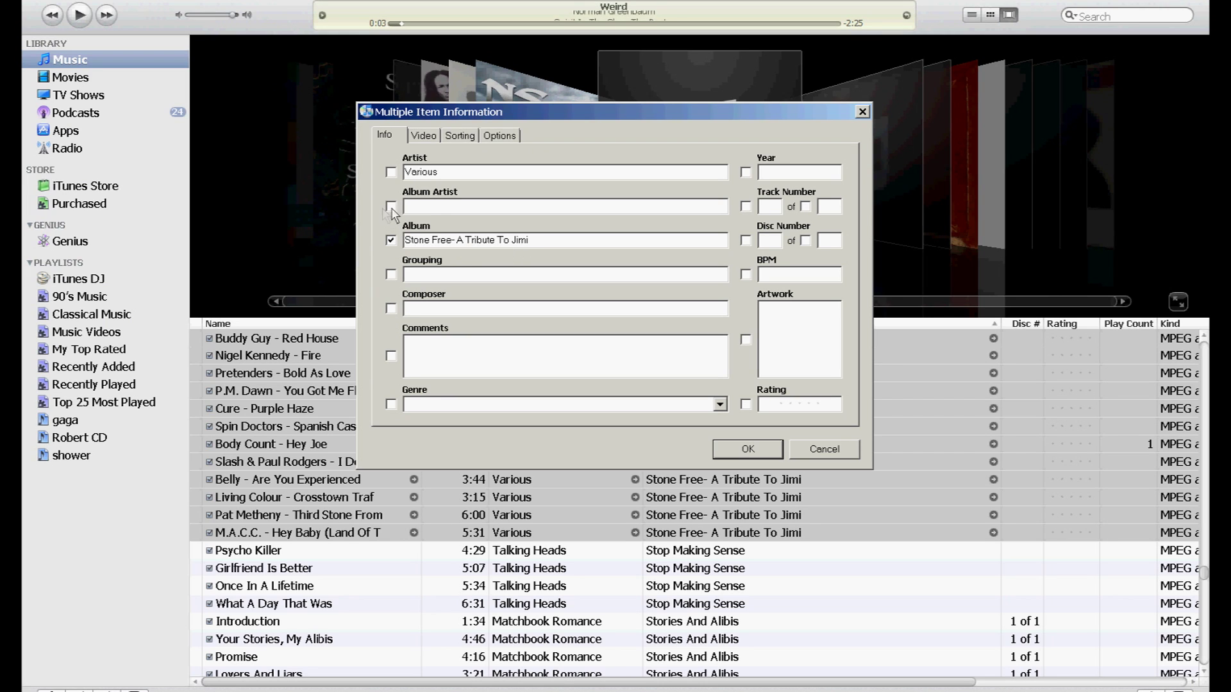
left_click(389, 208)
type("Various Artists")
left_click(524, 241)
left_click(747, 452)
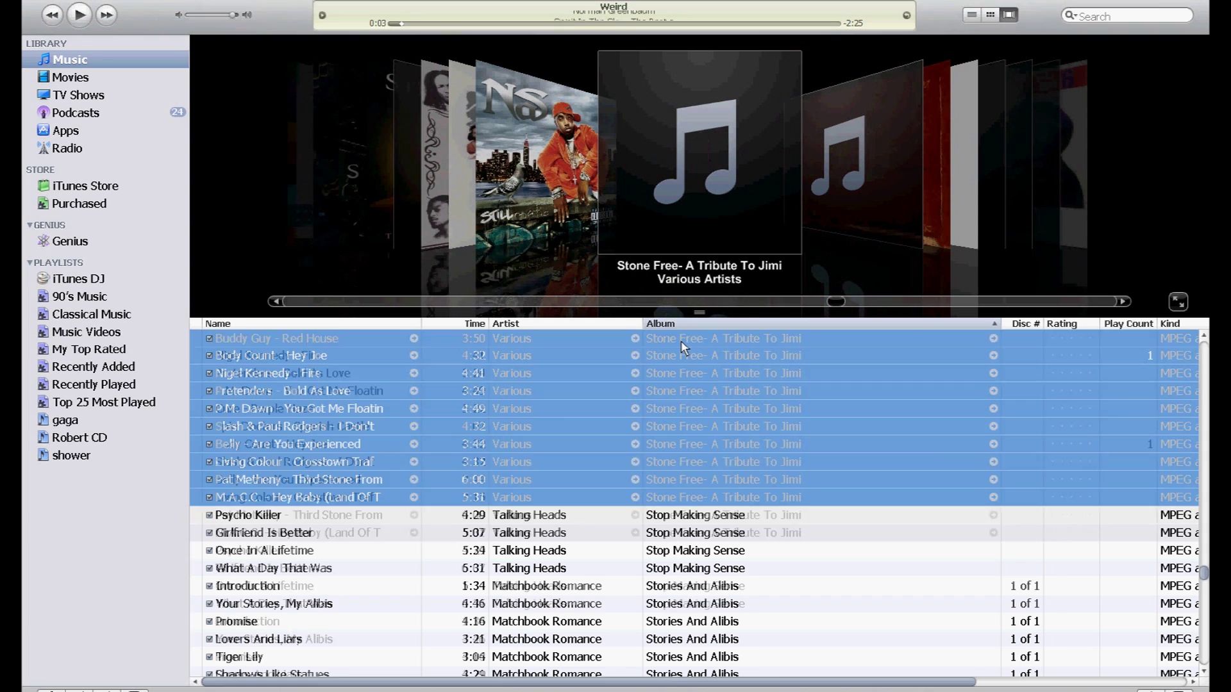
Check each regrouped Stone Free track, from Body Count - Hey Joe back to Buddy Guy - Red House
left_click(670, 341)
left_click(679, 360)
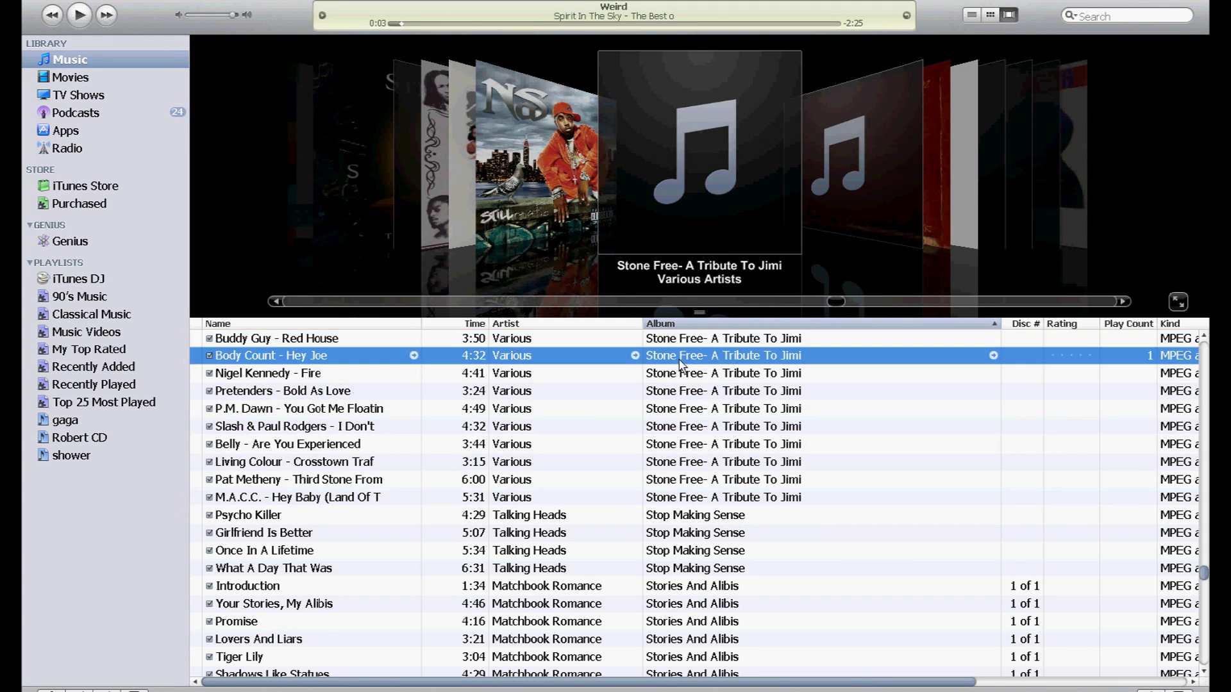
left_click(680, 377)
left_click(680, 395)
left_click(680, 413)
left_click(681, 434)
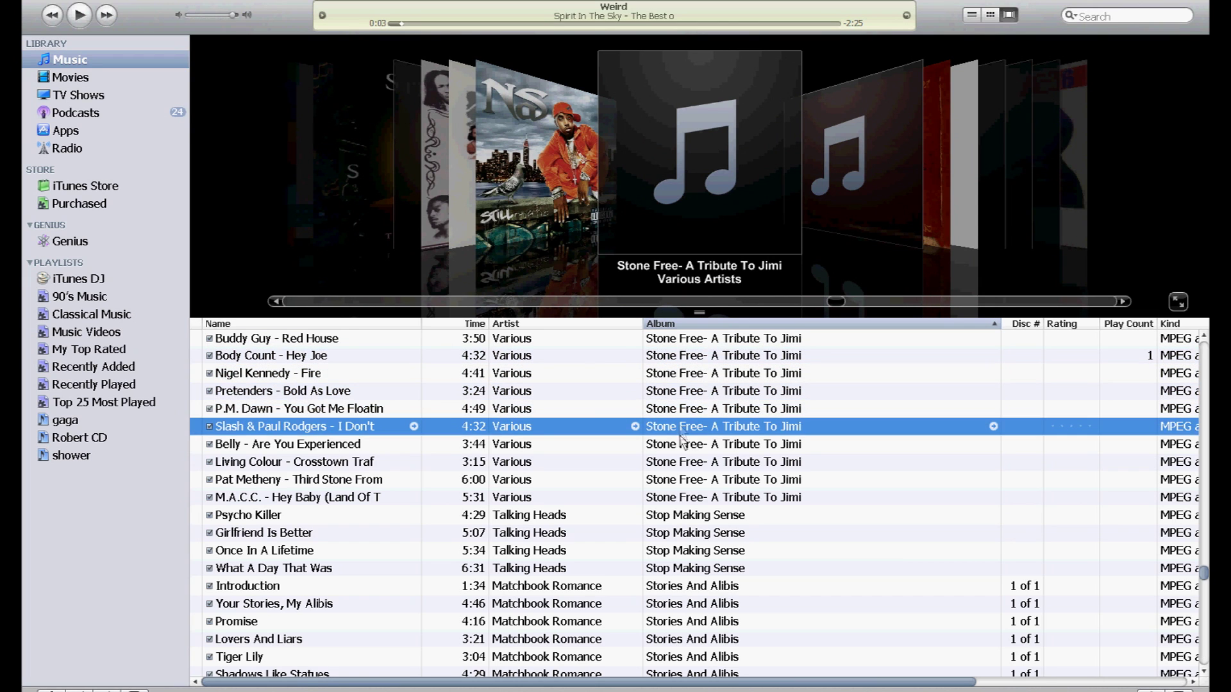
left_click(680, 444)
left_click(681, 462)
left_click(681, 479)
left_click(682, 497)
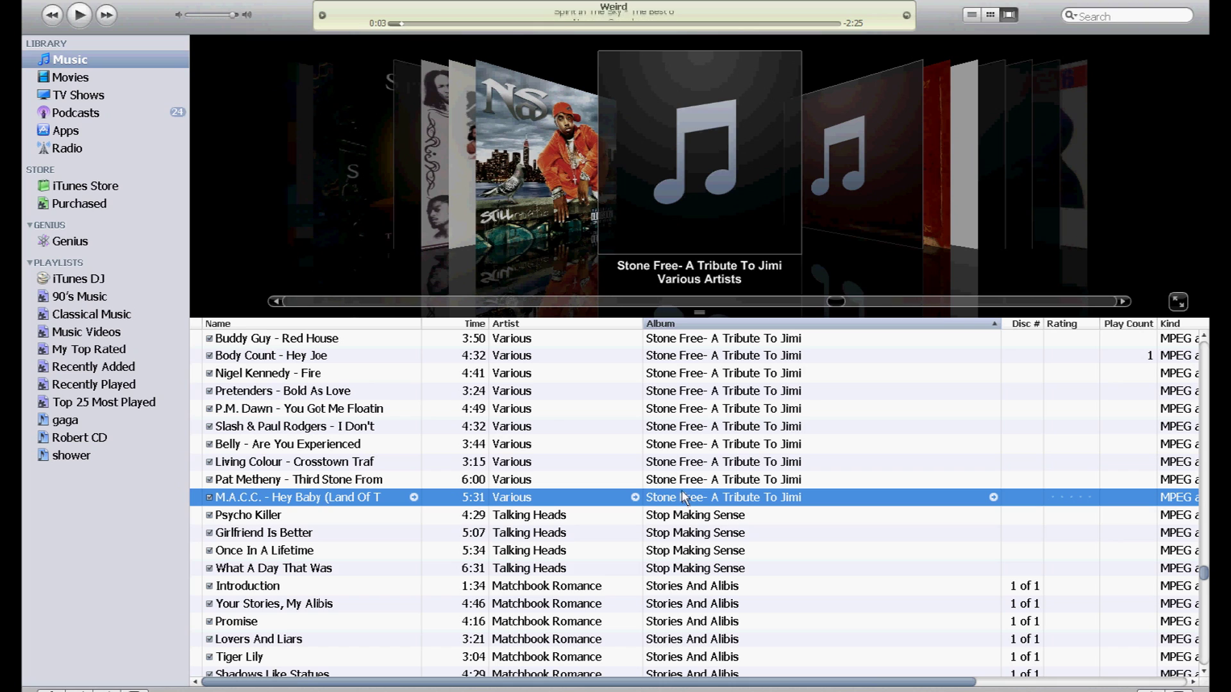
left_click(698, 341)
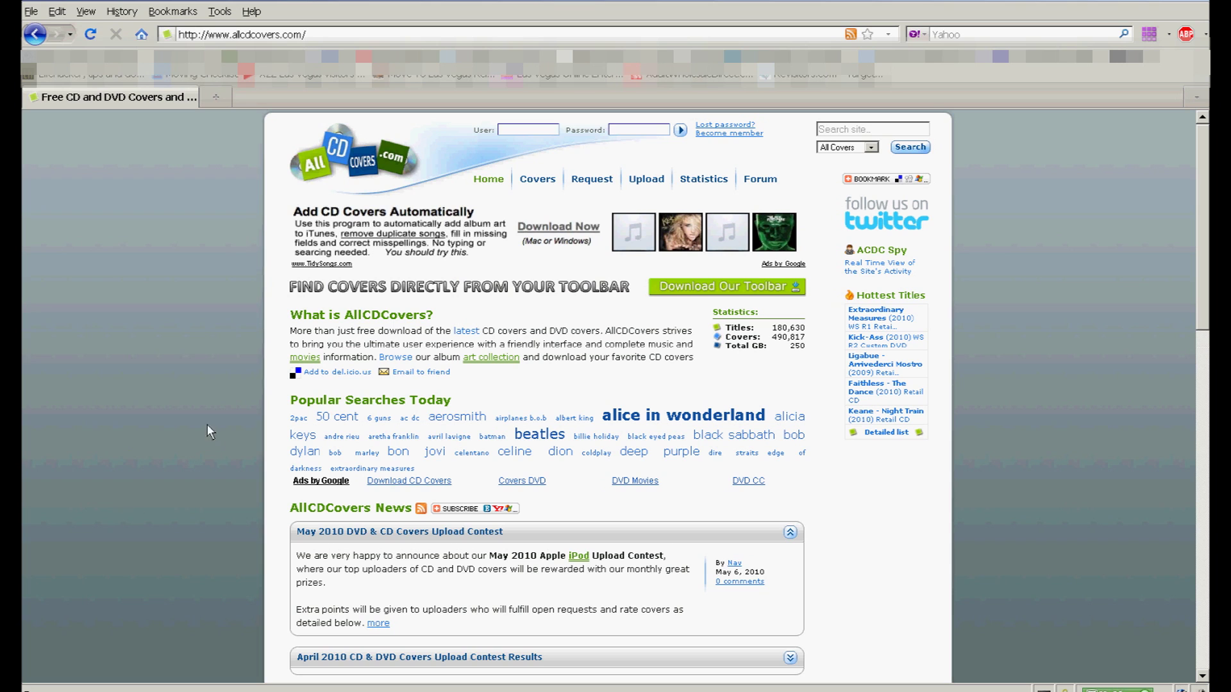
Search AllCDCovers for 'stone free' from the footer search box and scroll through the results
scroll(269, 365, "down", 15)
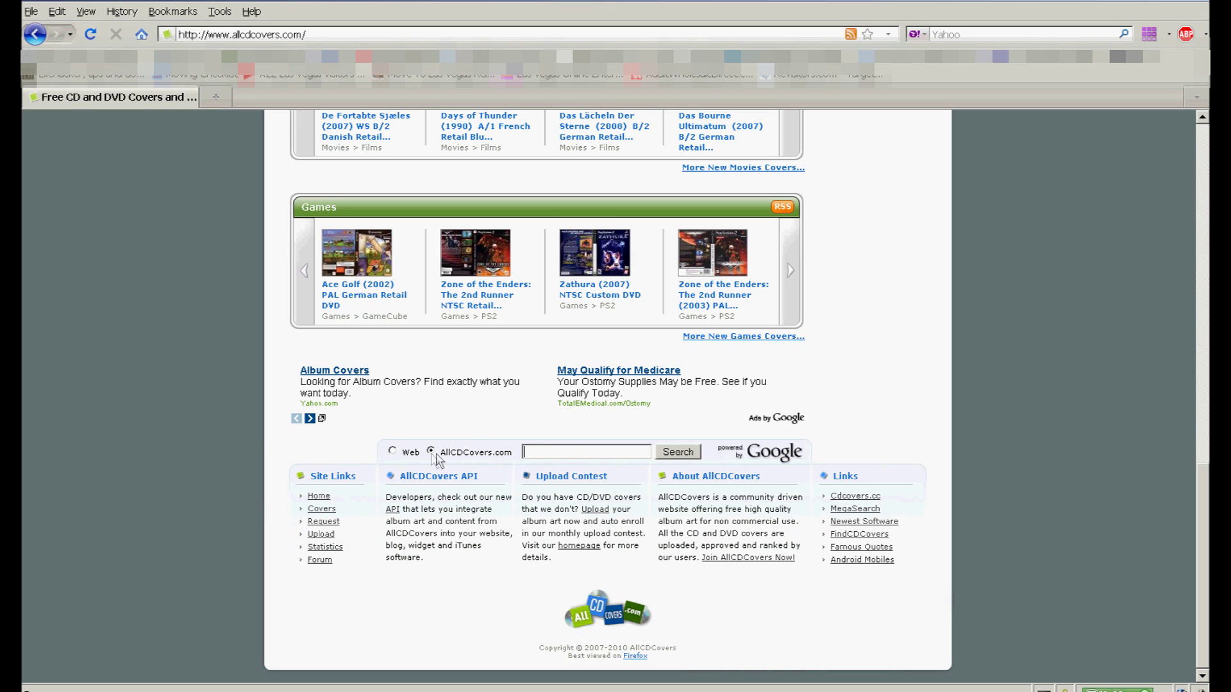
type("tone free")
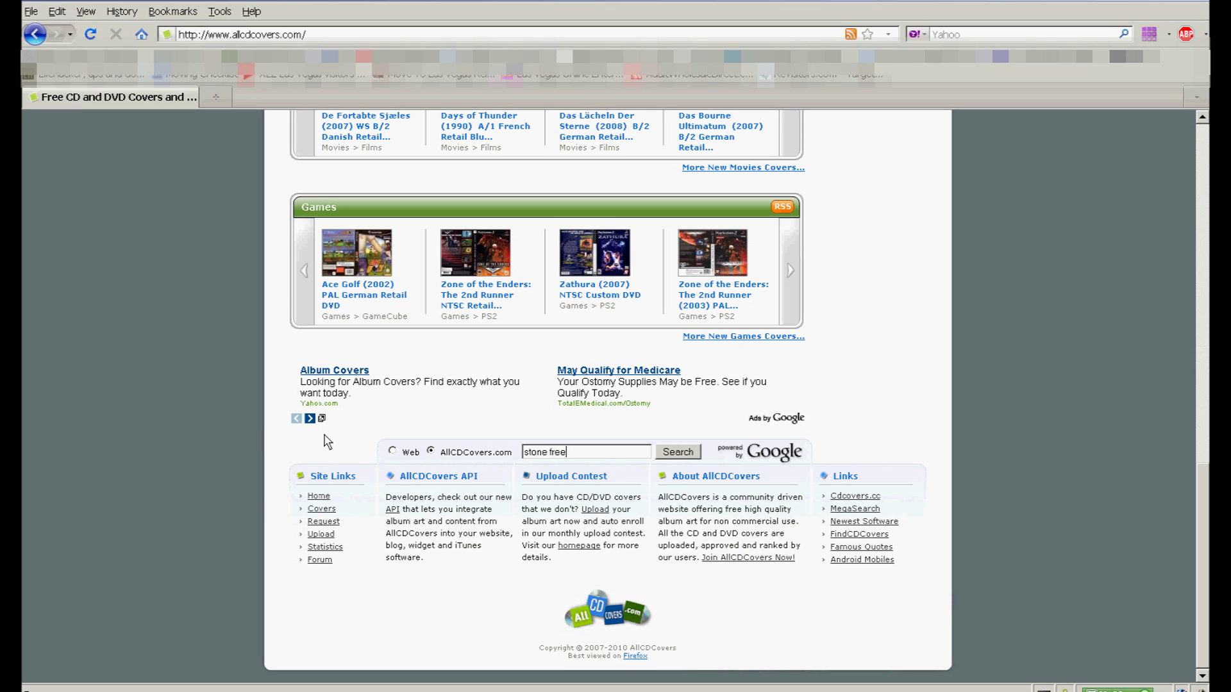
key("Return")
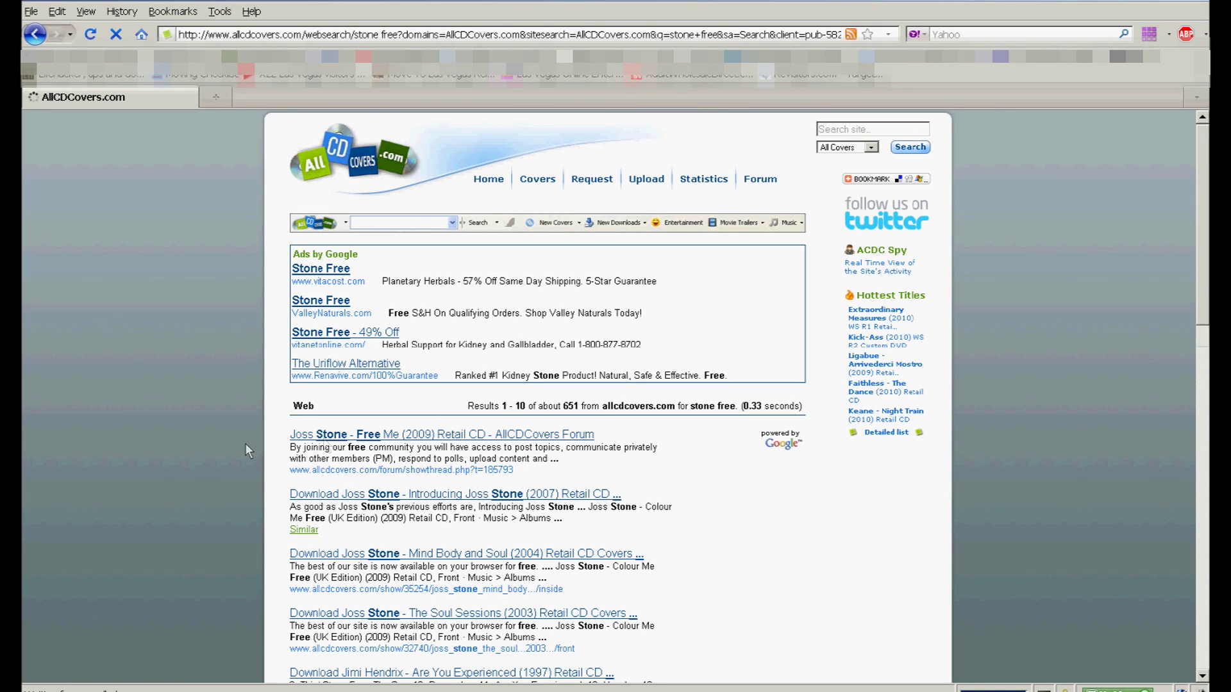
scroll(408, 463, "down", 5)
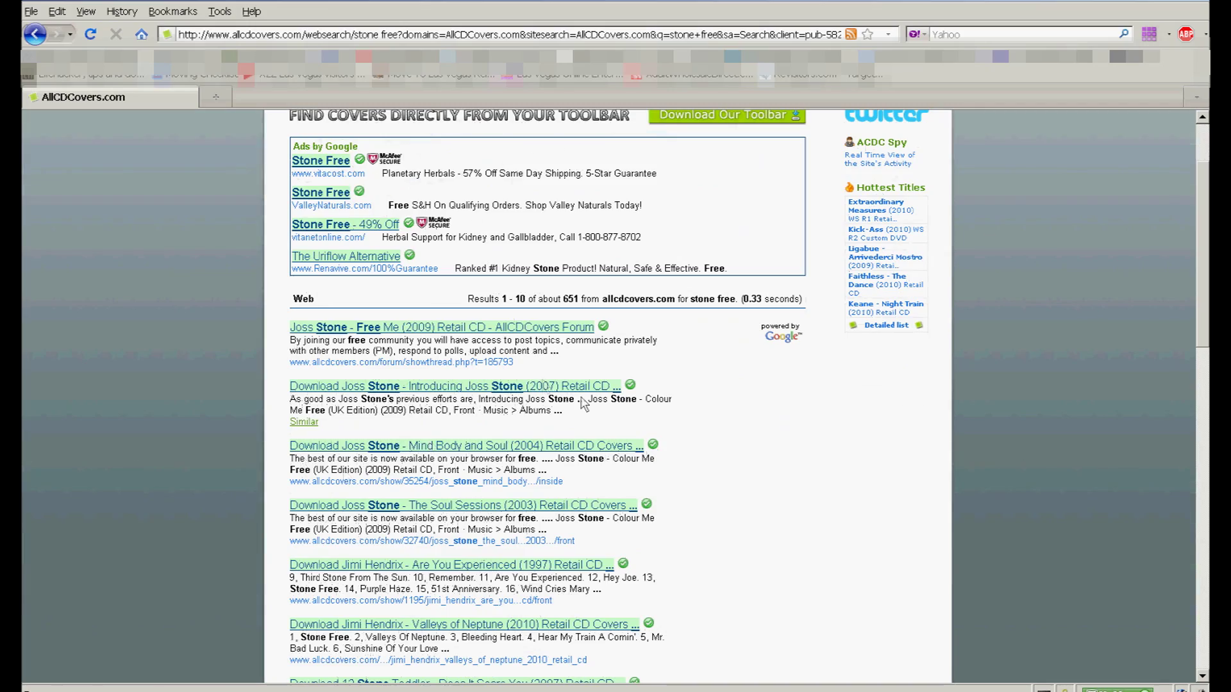
scroll(603, 416, "down", 6)
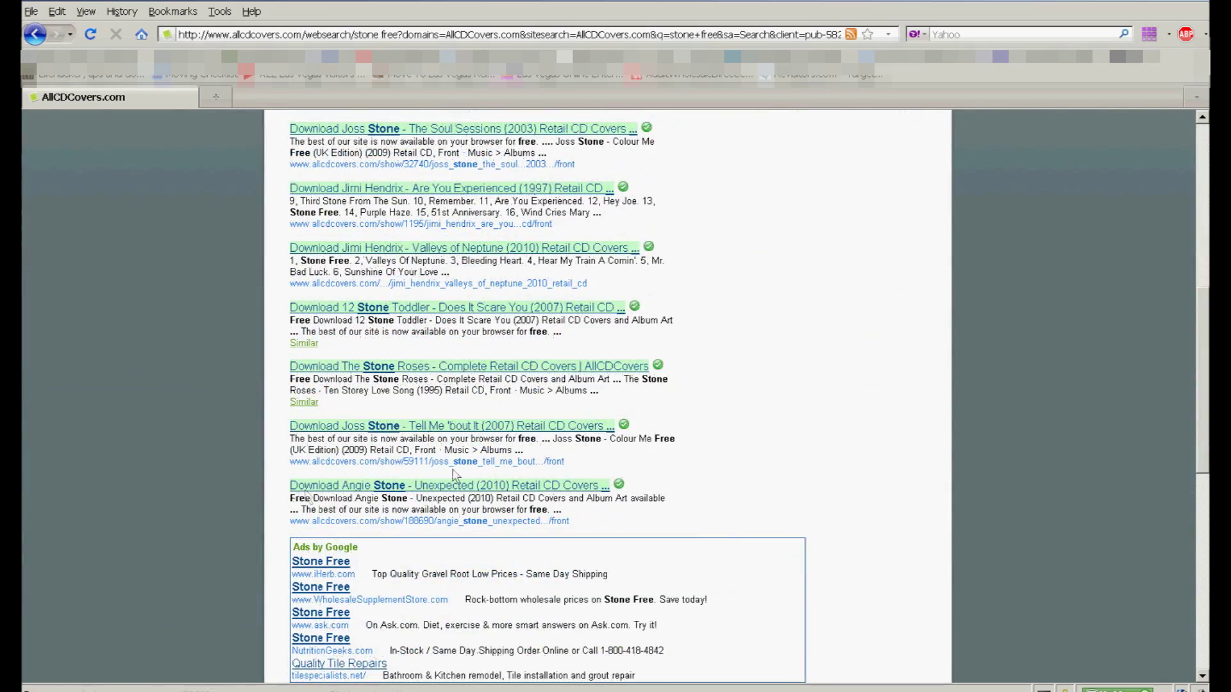
scroll(408, 443, "down", 5)
scroll(408, 442, "up", 10)
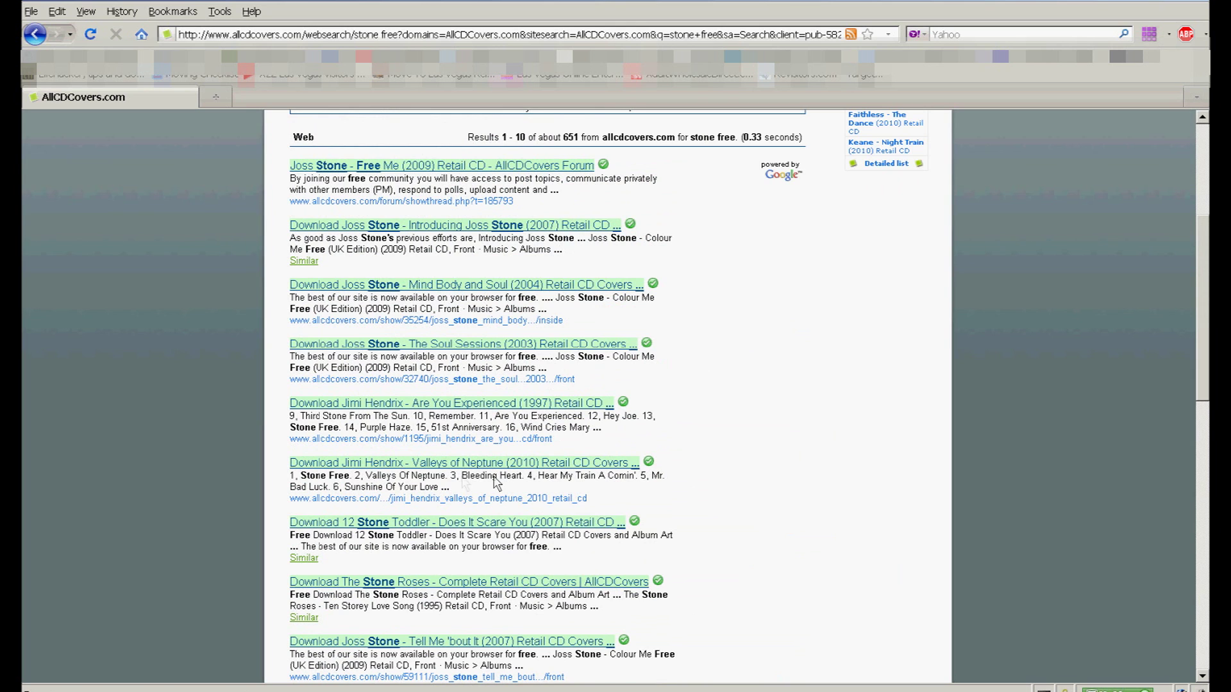
scroll(475, 478, "down", 4)
Search 'stone free jimi hendrix tribute' and expand the Stone Free (1993) entry's cover list
key("alt+Left")
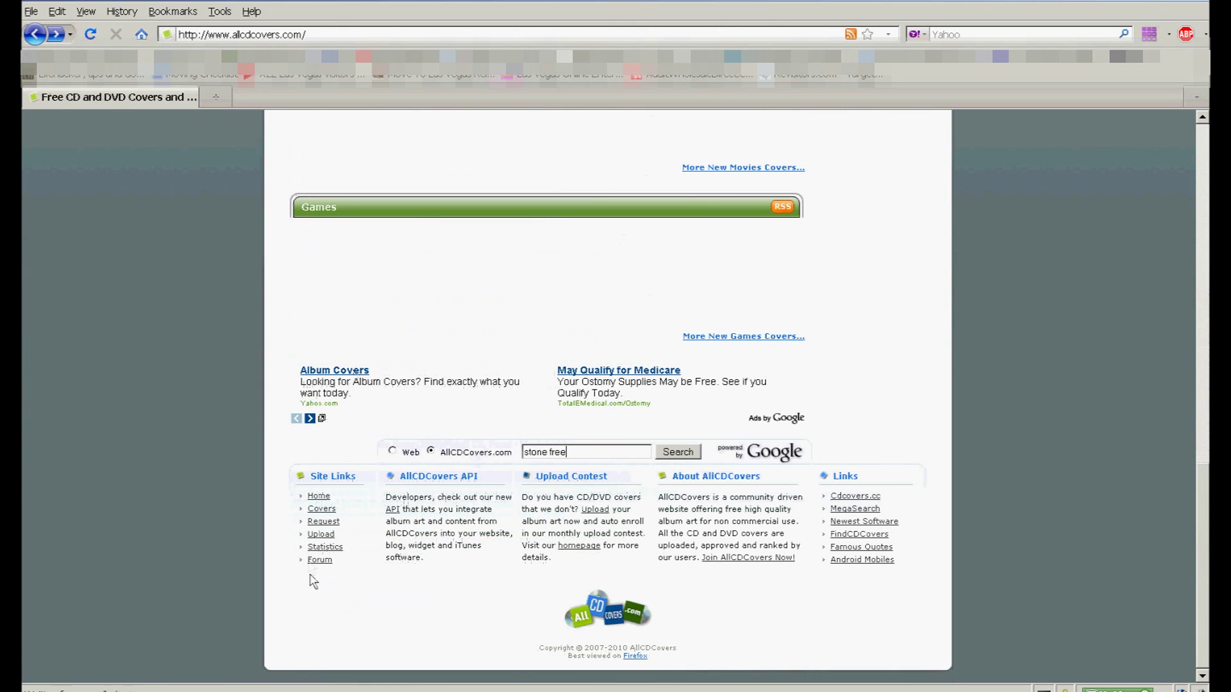
type("jimi hend")
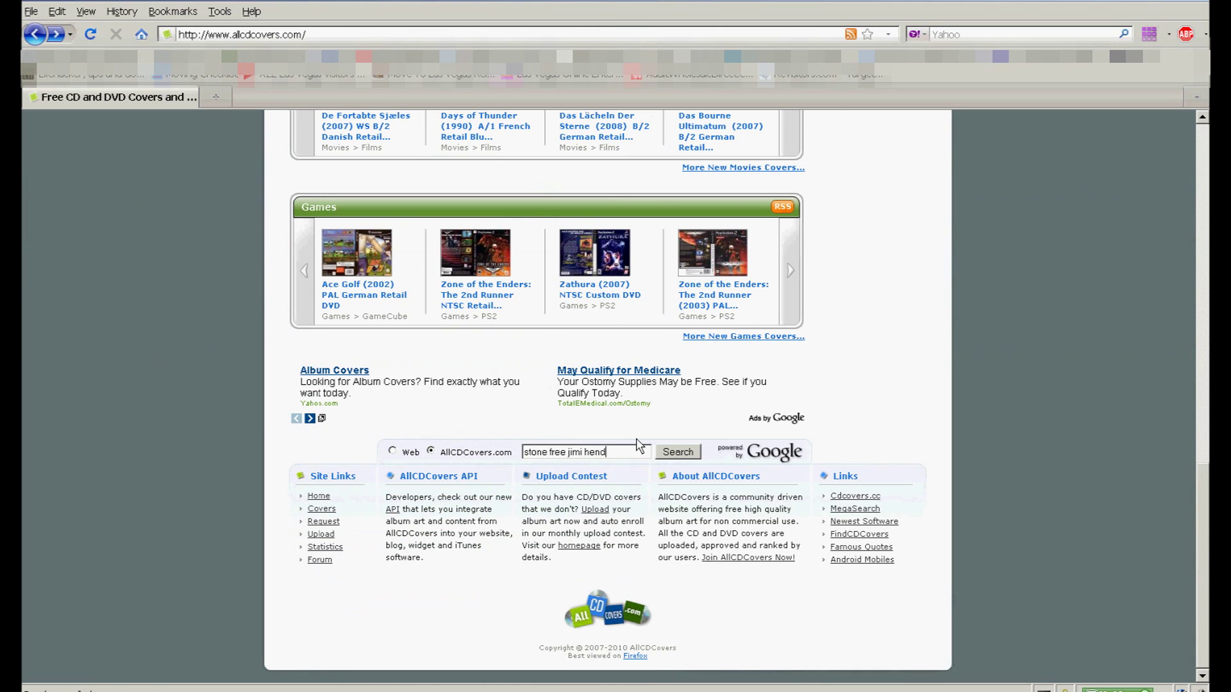
type("rix")
key("alt+Tab")
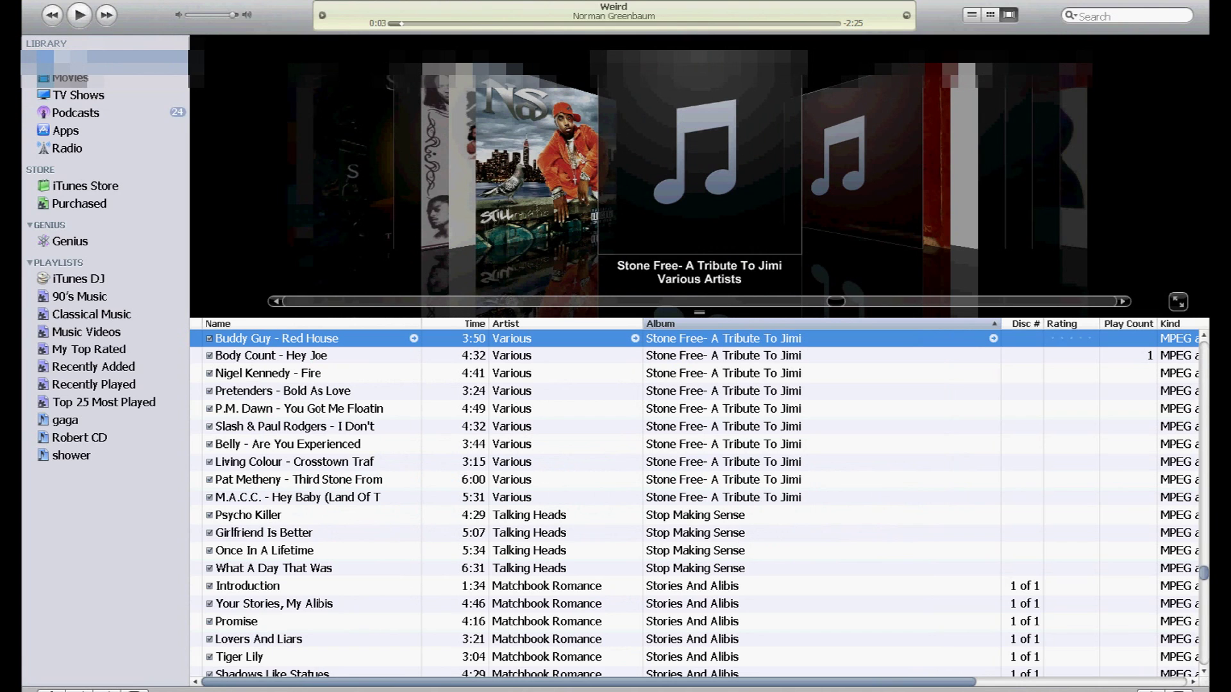
key("alt+Tab")
type("t")
key("Return")
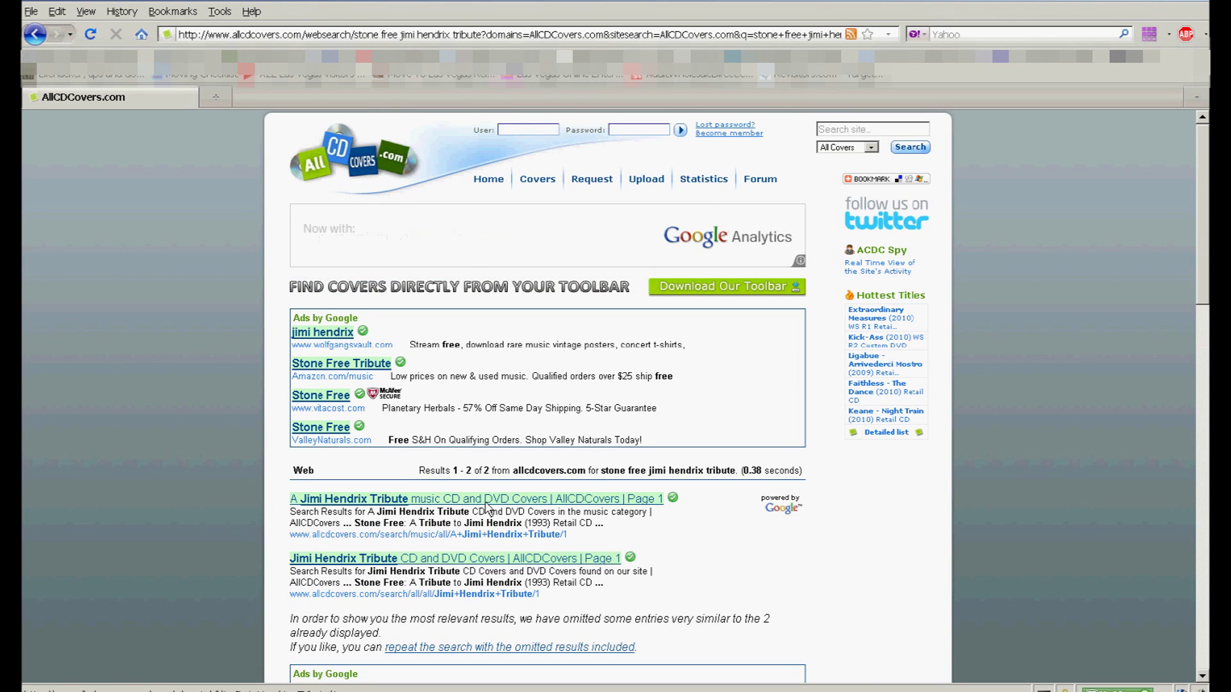
left_click(420, 503)
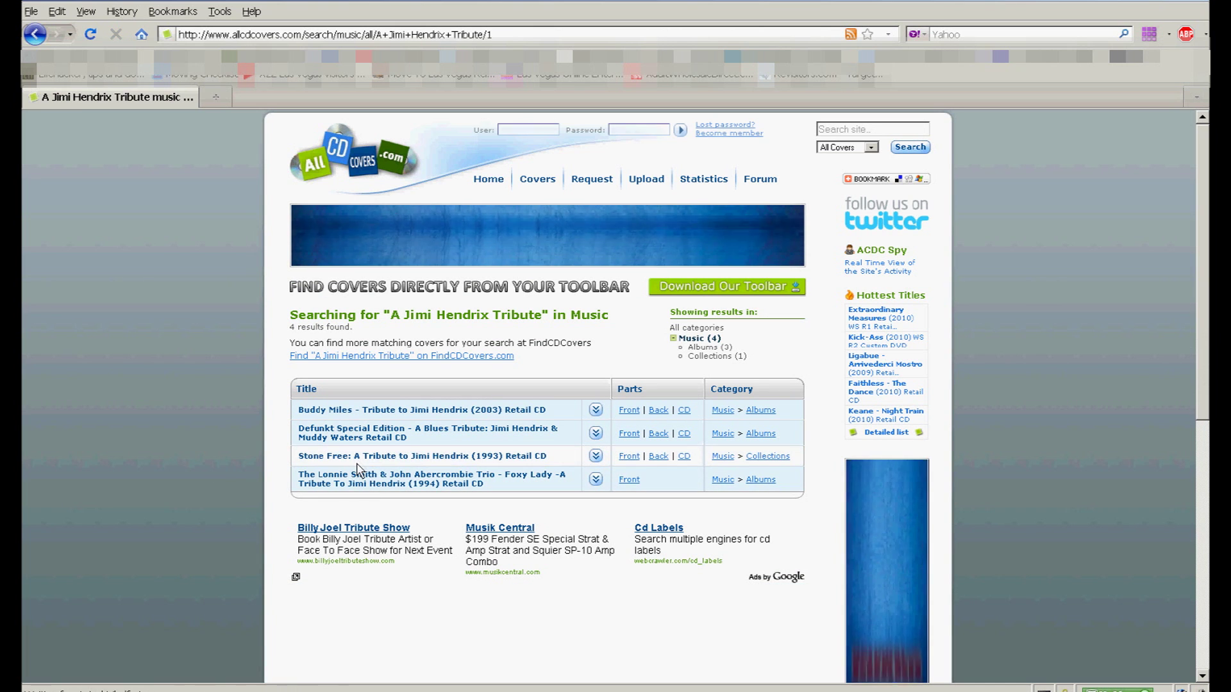
left_click(440, 458)
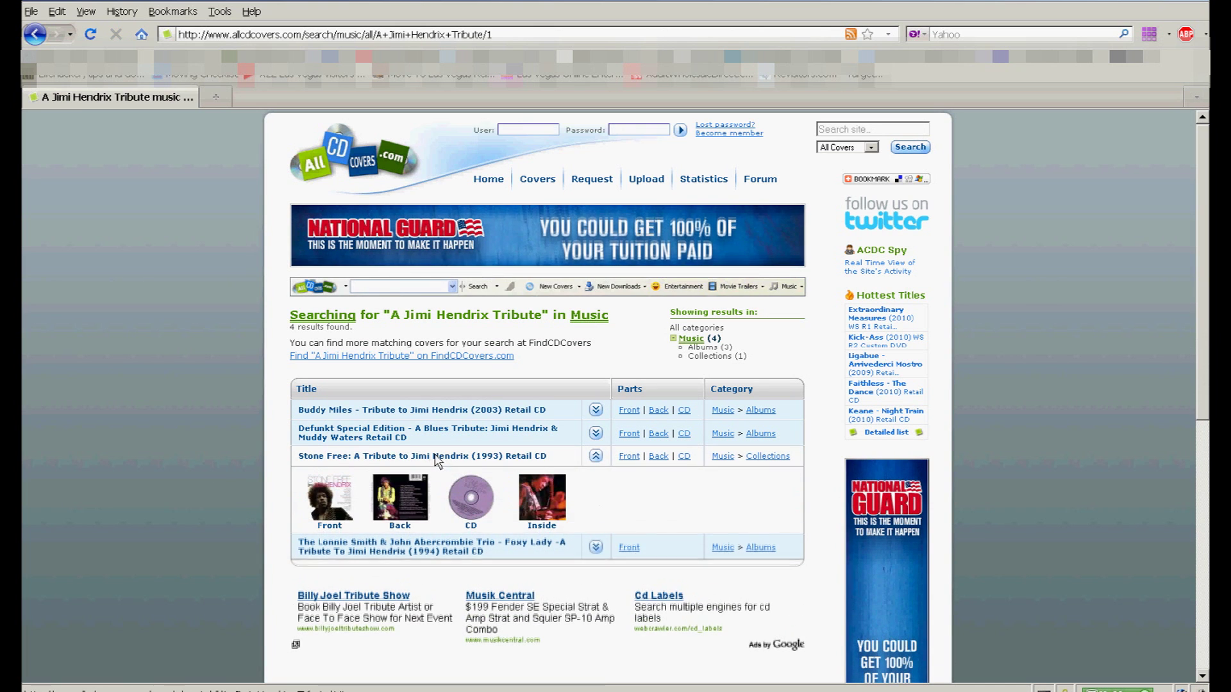
Open the Stone Free Front cover page and download its full-size image
left_click(326, 506)
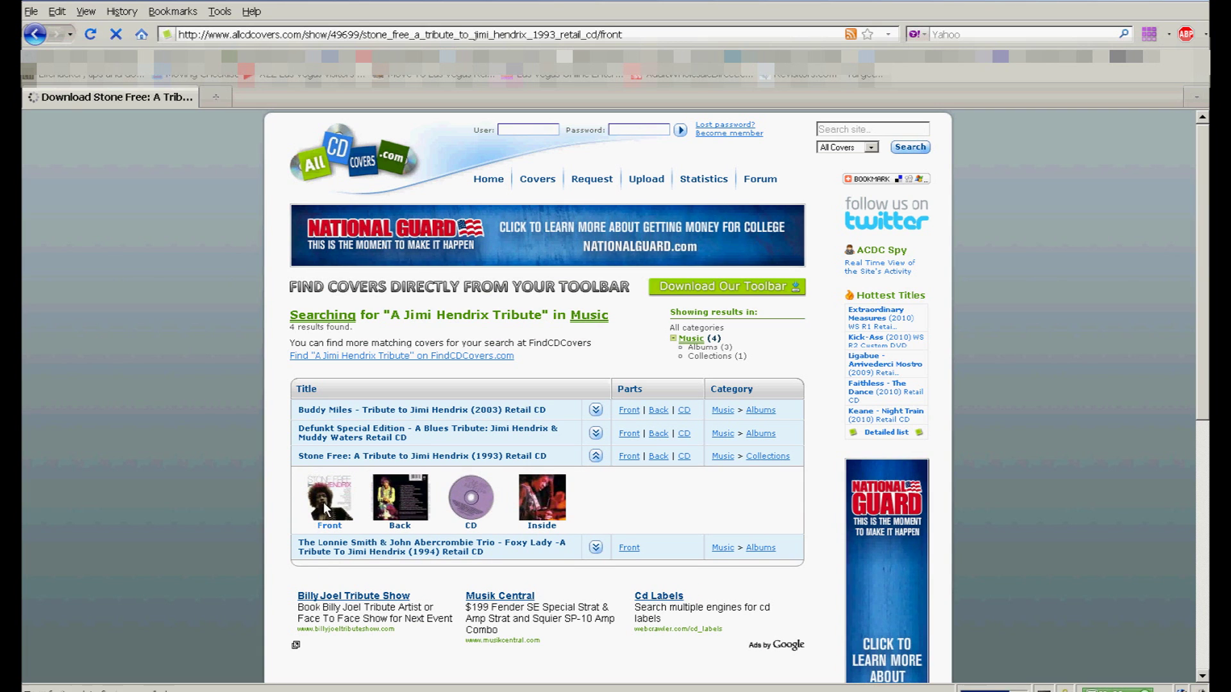
scroll(437, 502, "down", 3)
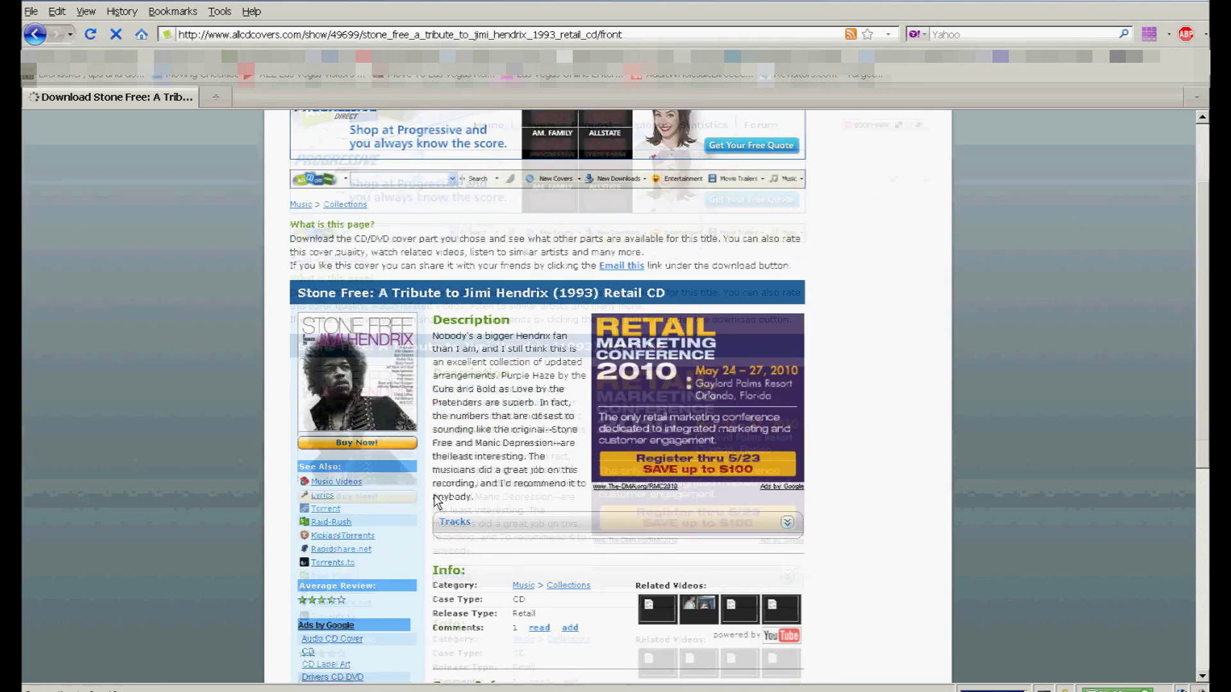
scroll(438, 502, "down", 3)
scroll(452, 494, "down", 3)
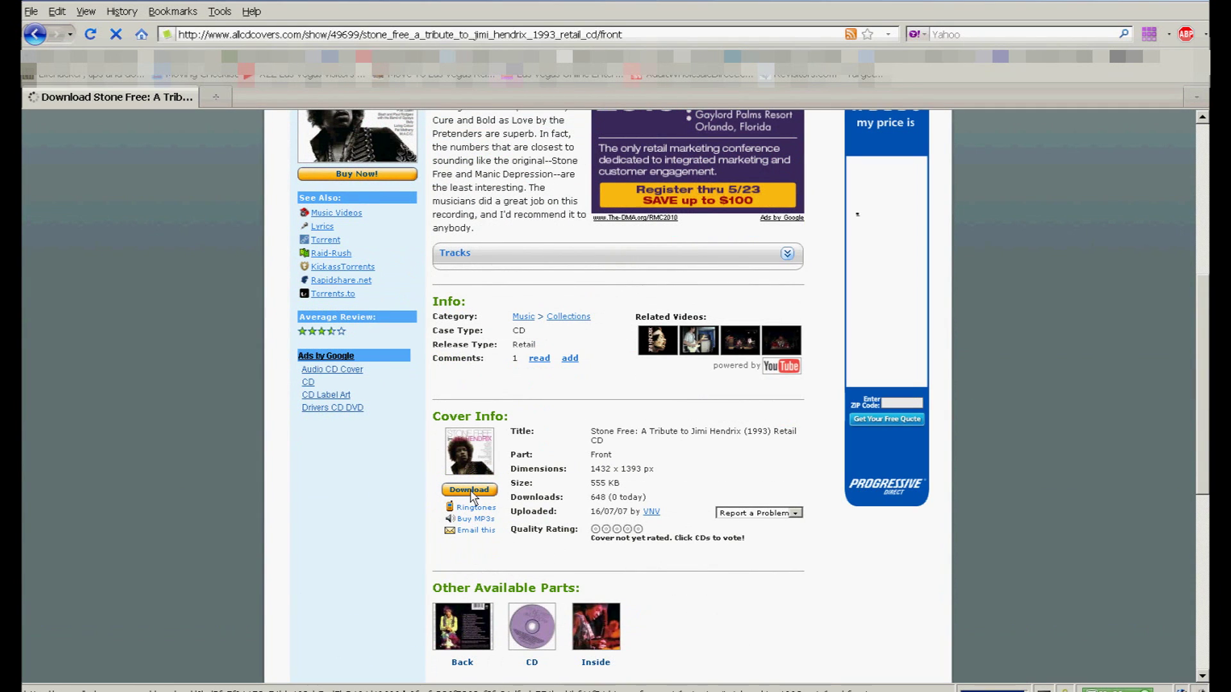
left_click(470, 491)
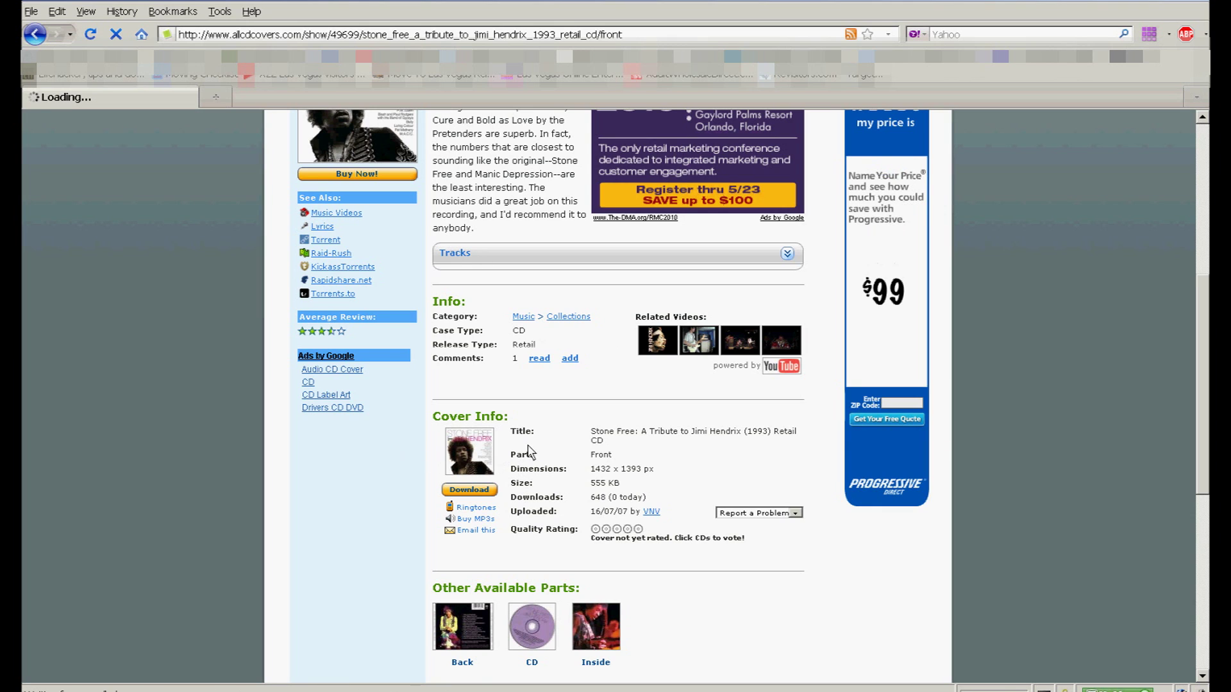
left_click(467, 489)
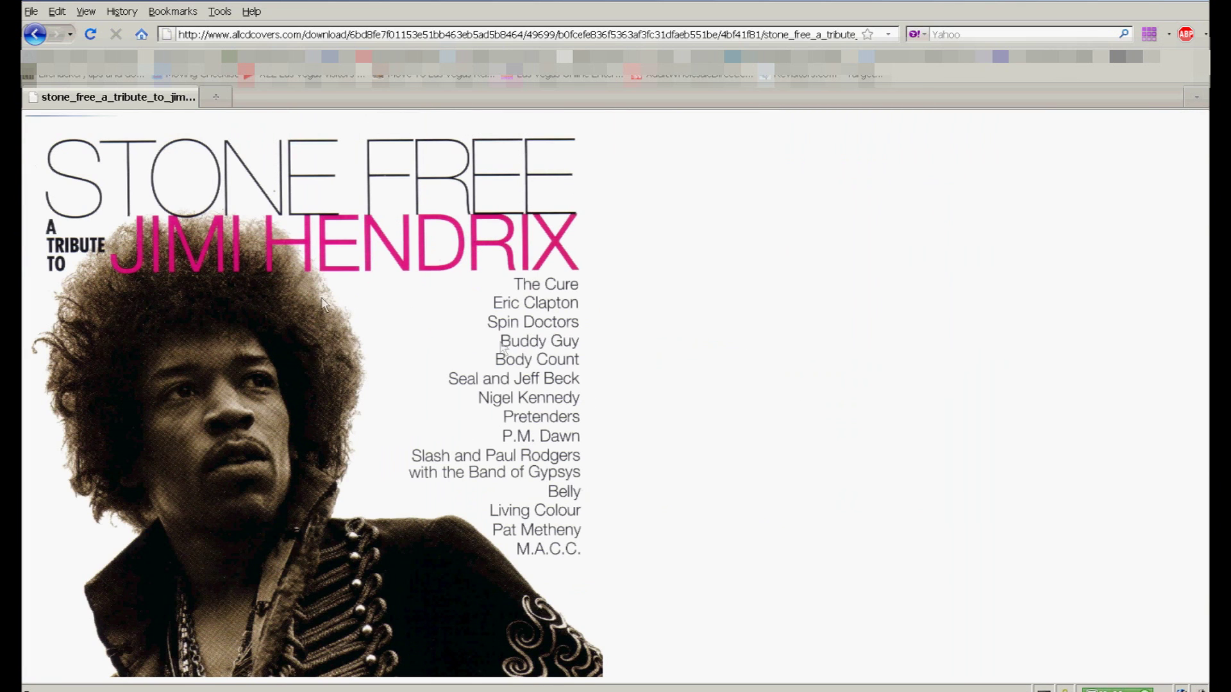
Save the front cover image as a JPG in the Music library folder
right_click(357, 298)
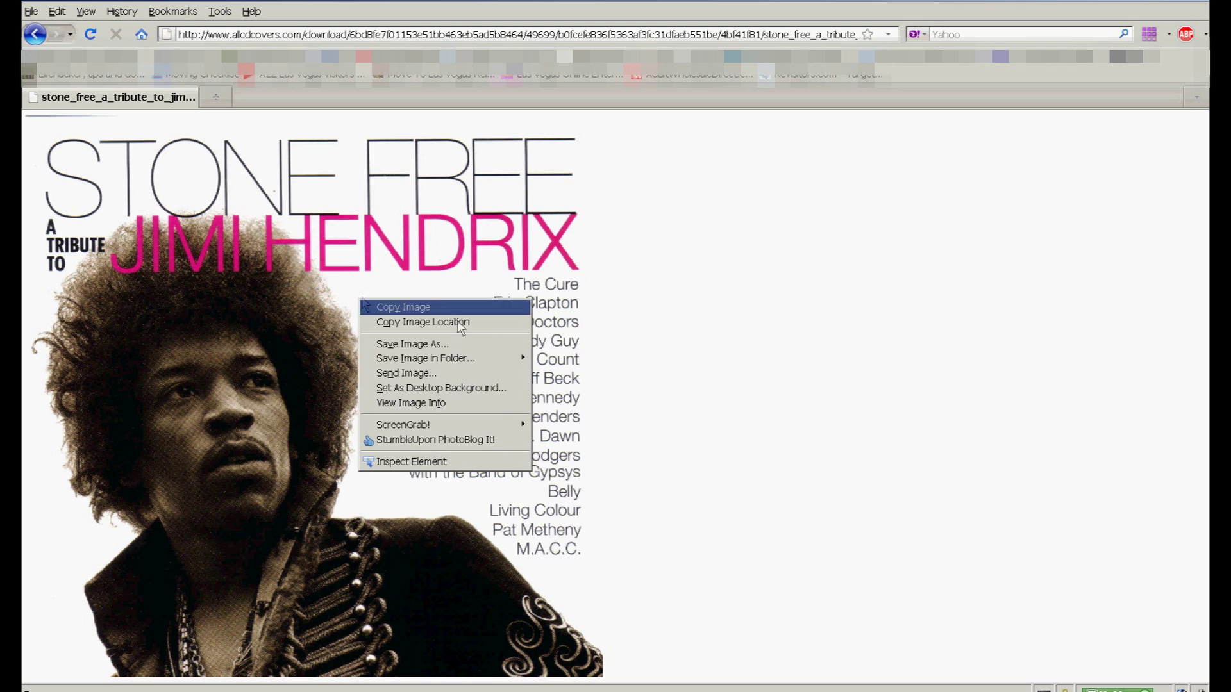
left_click(450, 346)
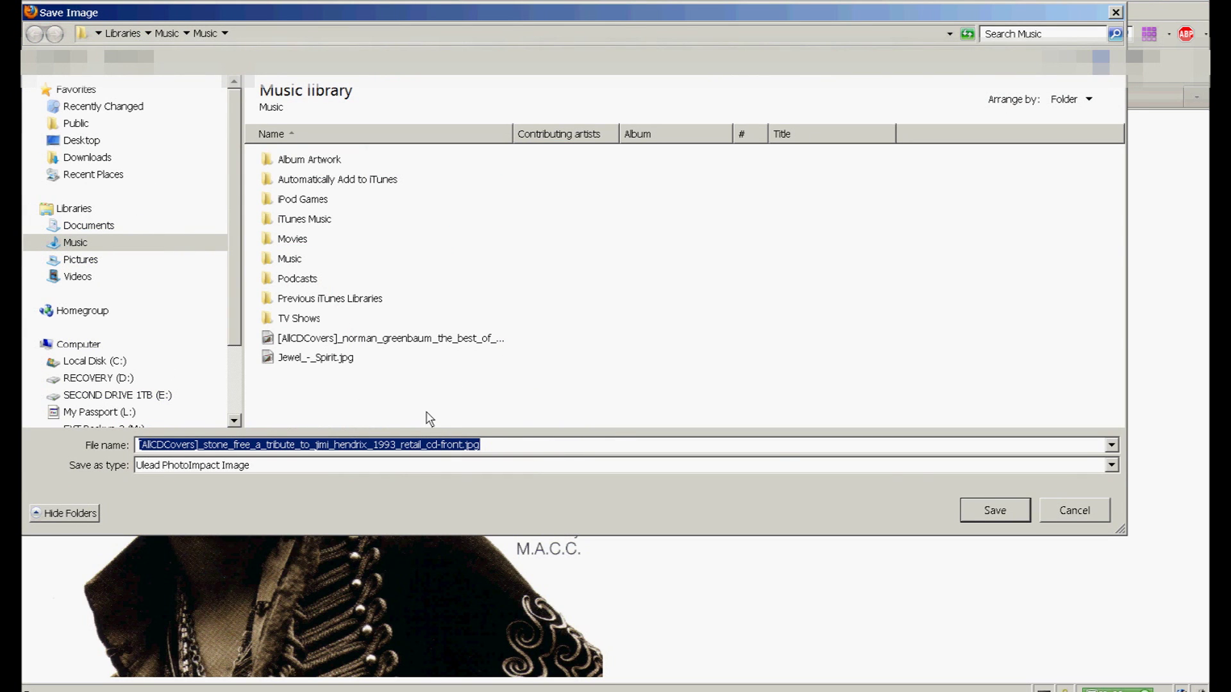
left_click(995, 510)
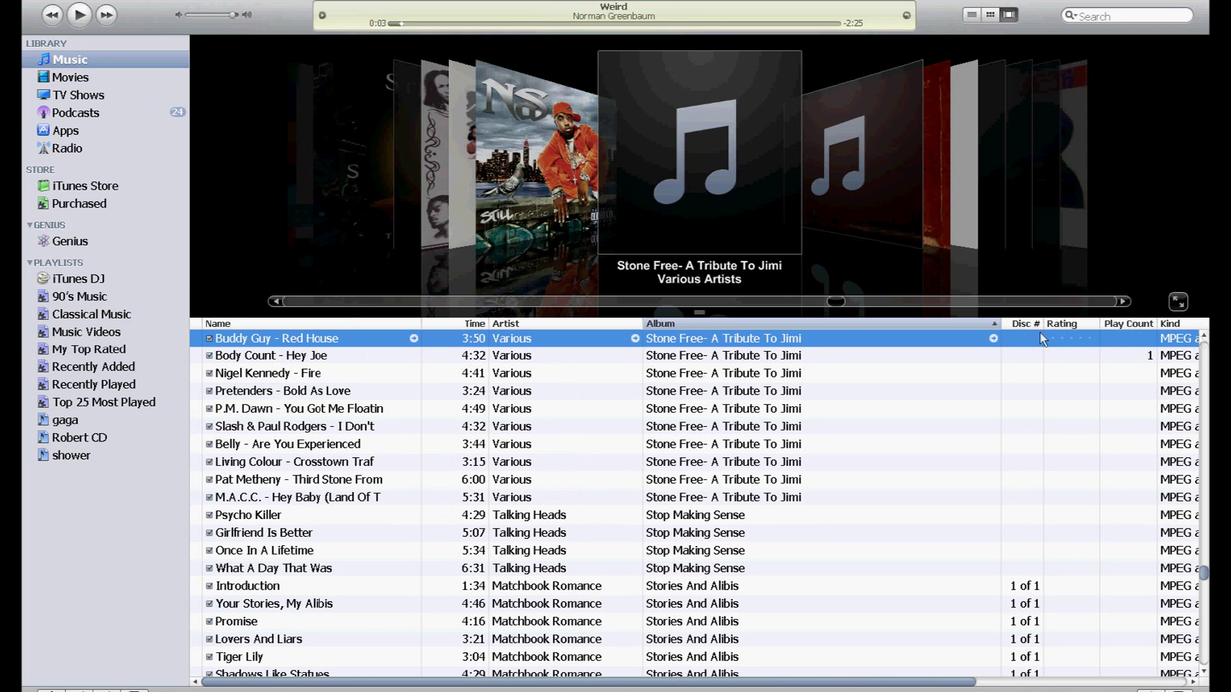
right_click(766, 346)
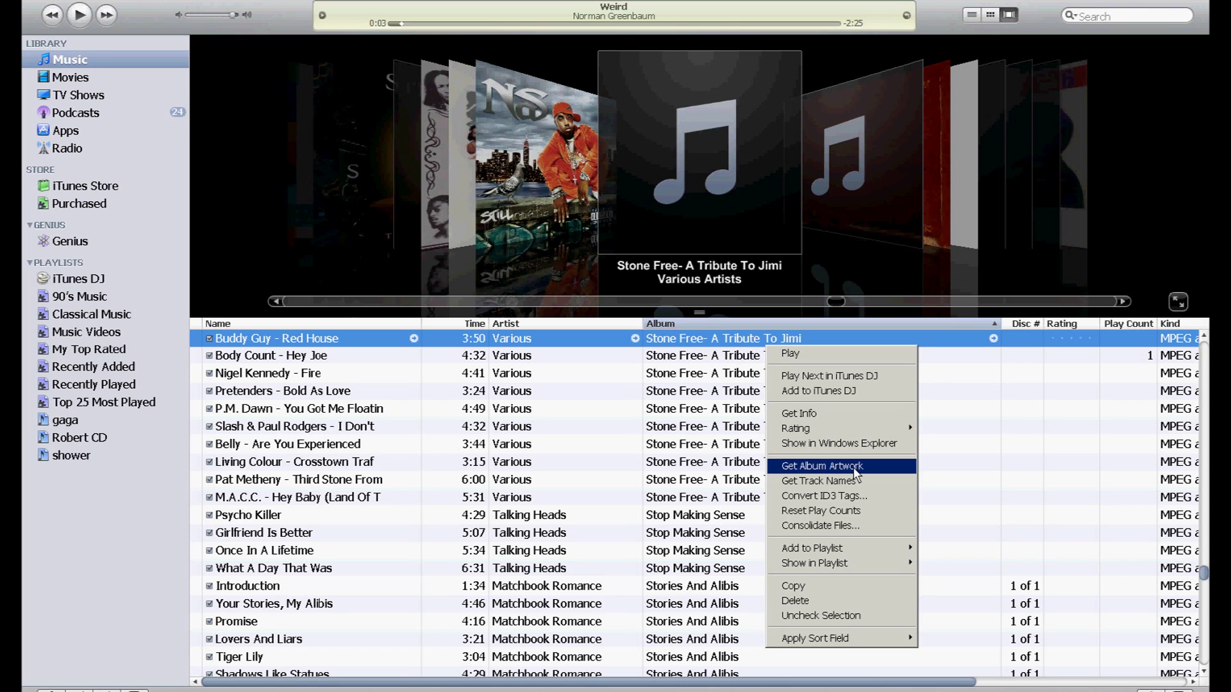
left_click(677, 340)
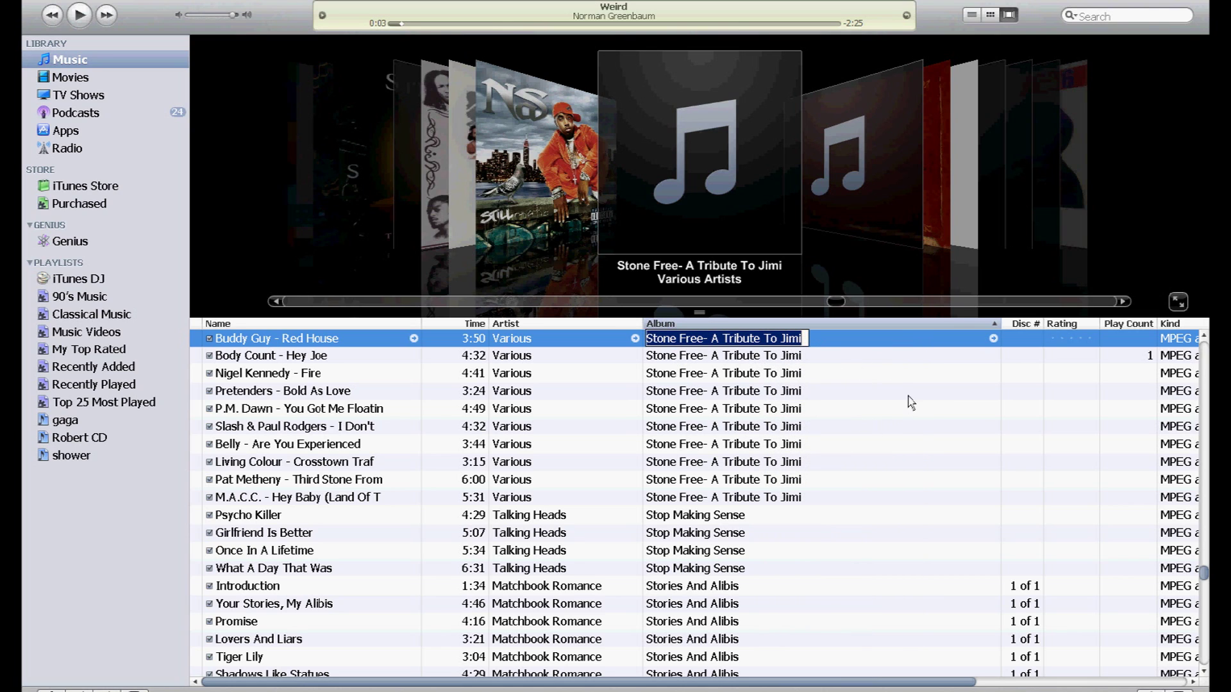
left_click(1199, 353)
double_click(1198, 355)
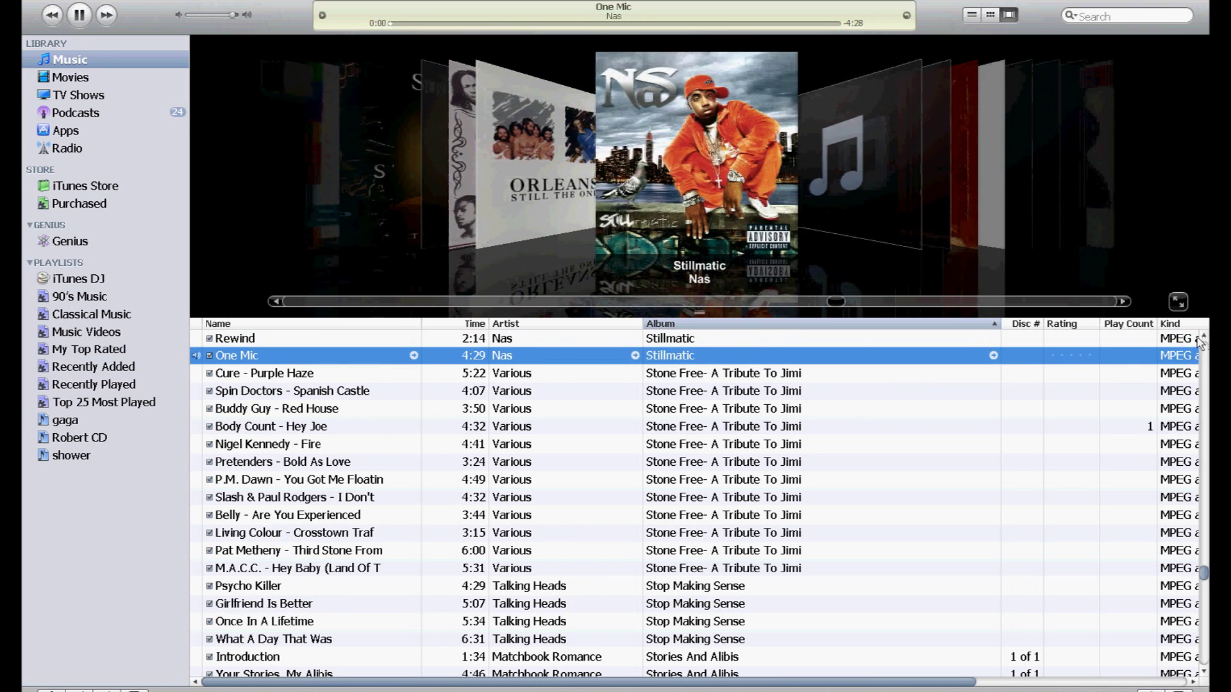
left_click(1203, 672)
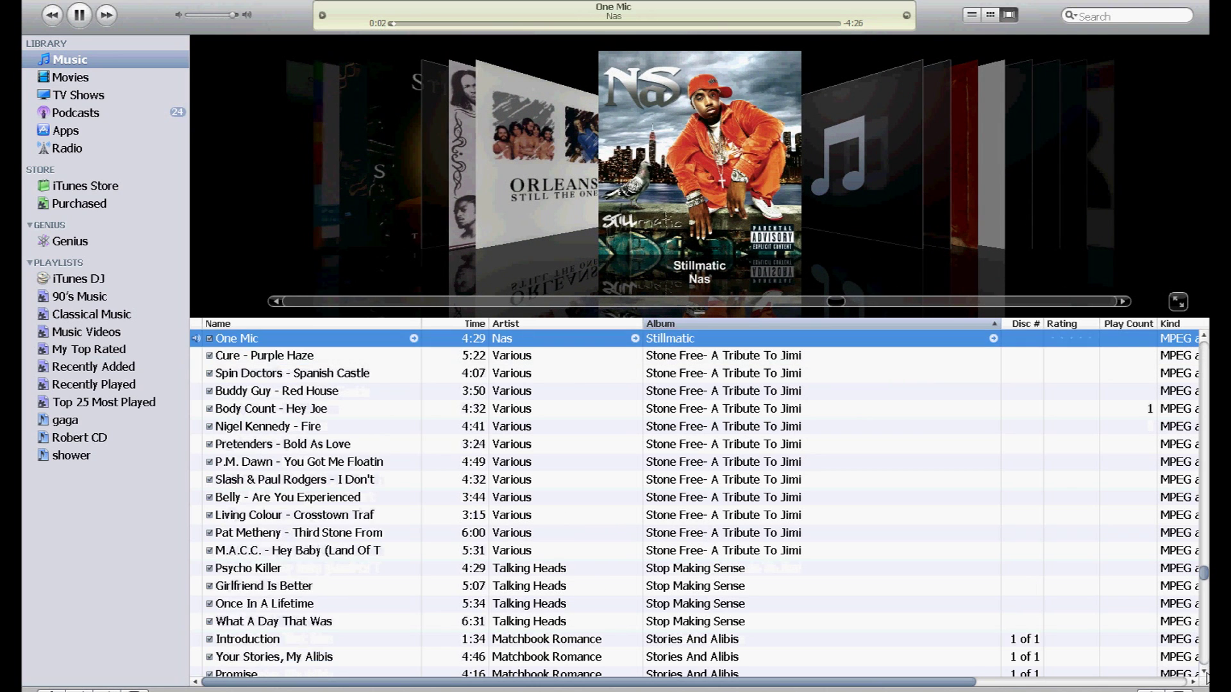
left_click(1203, 671)
left_click(79, 15)
left_click(560, 341)
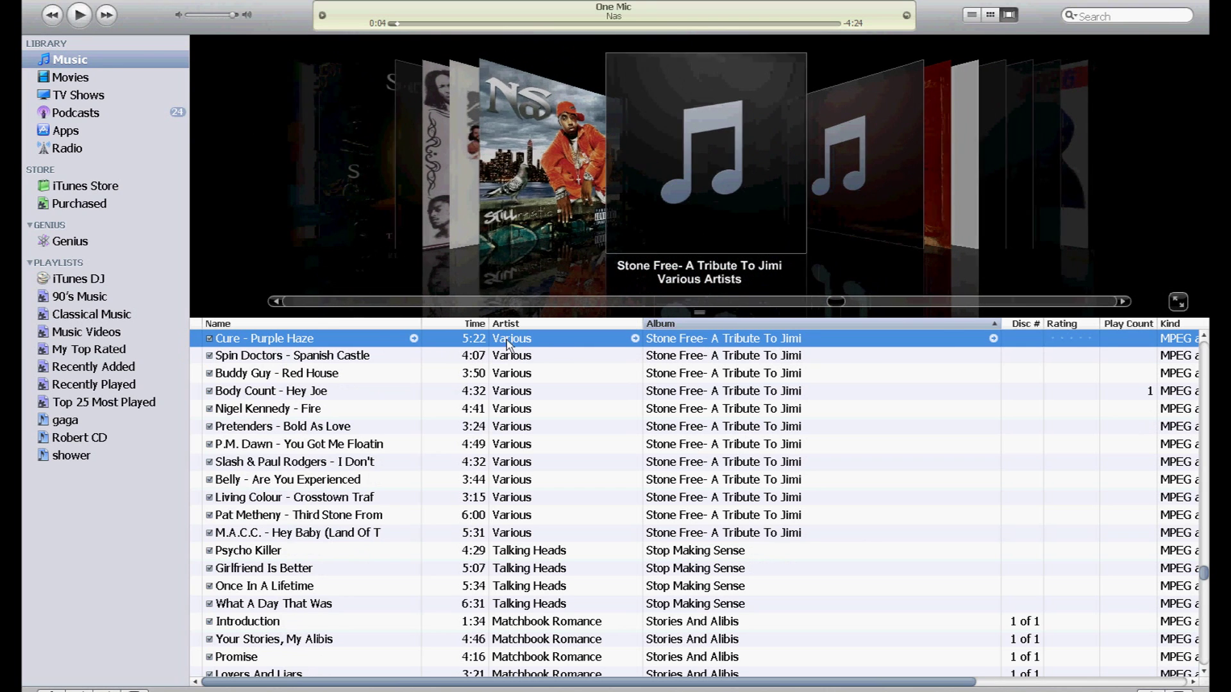
right_click(681, 337)
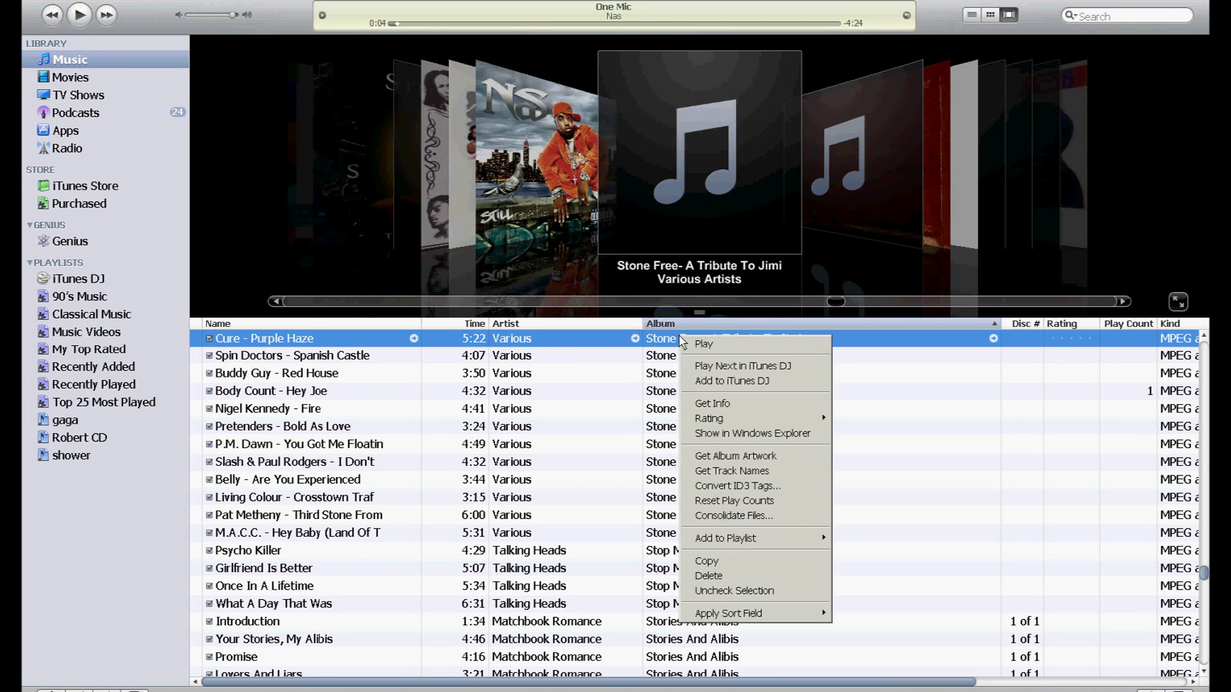
left_click(717, 402)
key("Escape")
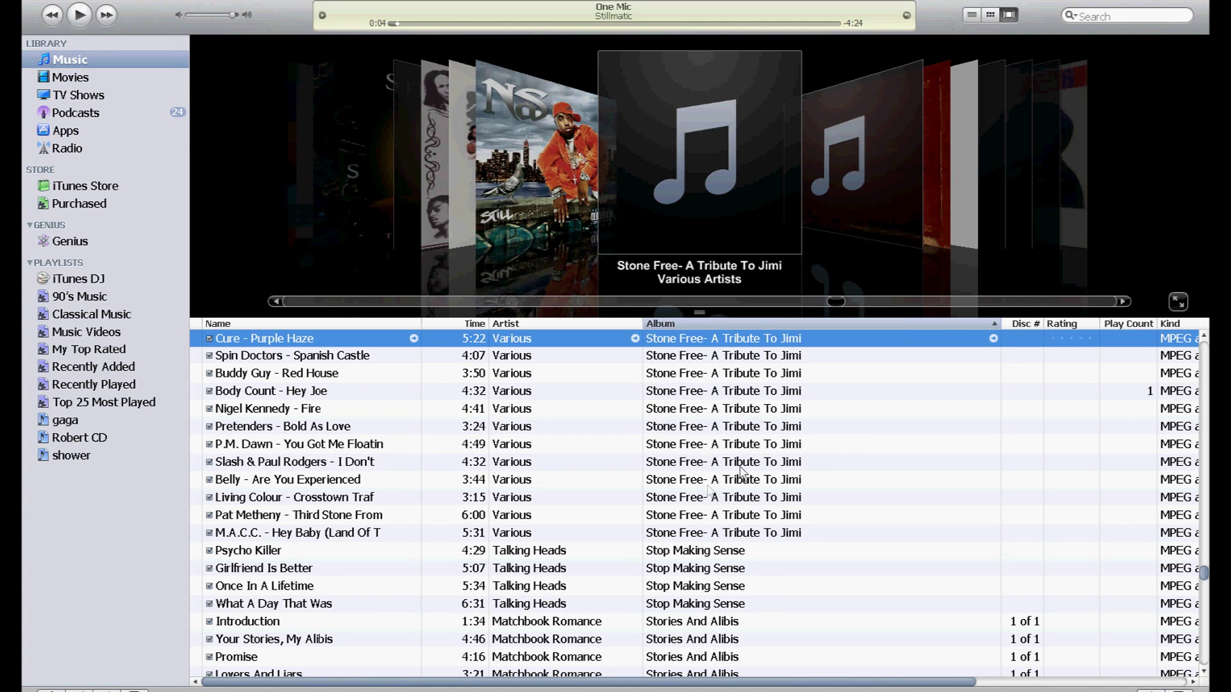
left_click(762, 536, "shift")
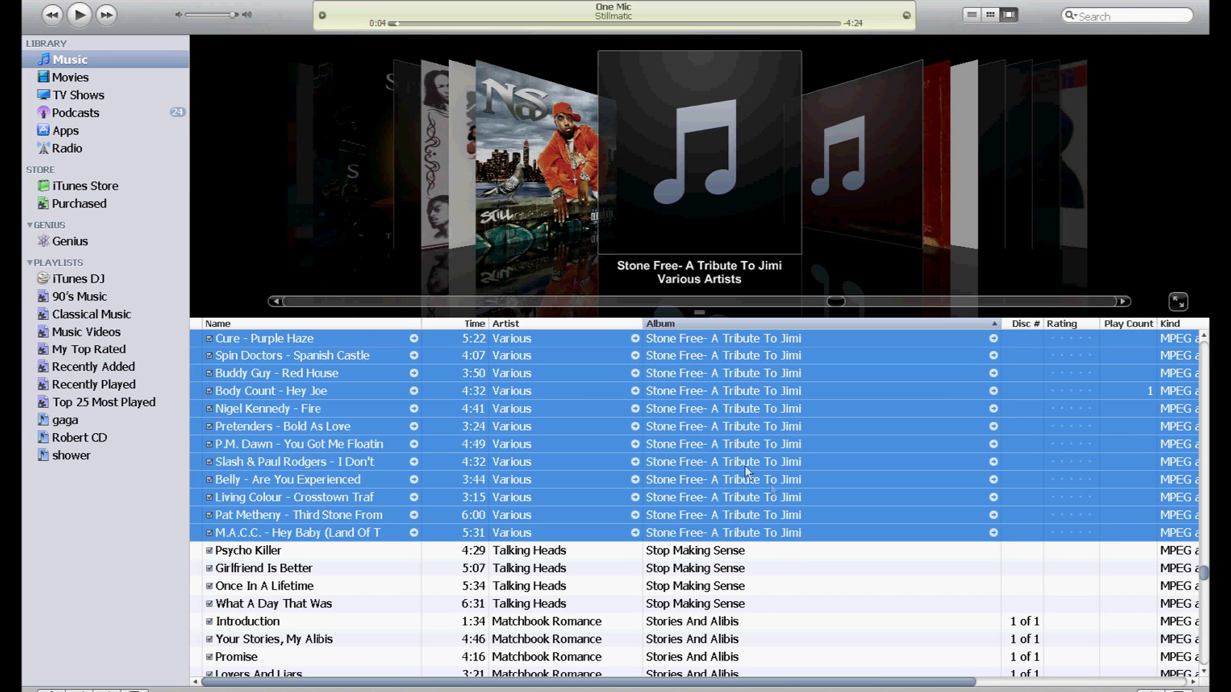
Use Get Info on the selected Stone Free tracks to load the saved front cover JPG as Artwork
right_click(669, 396)
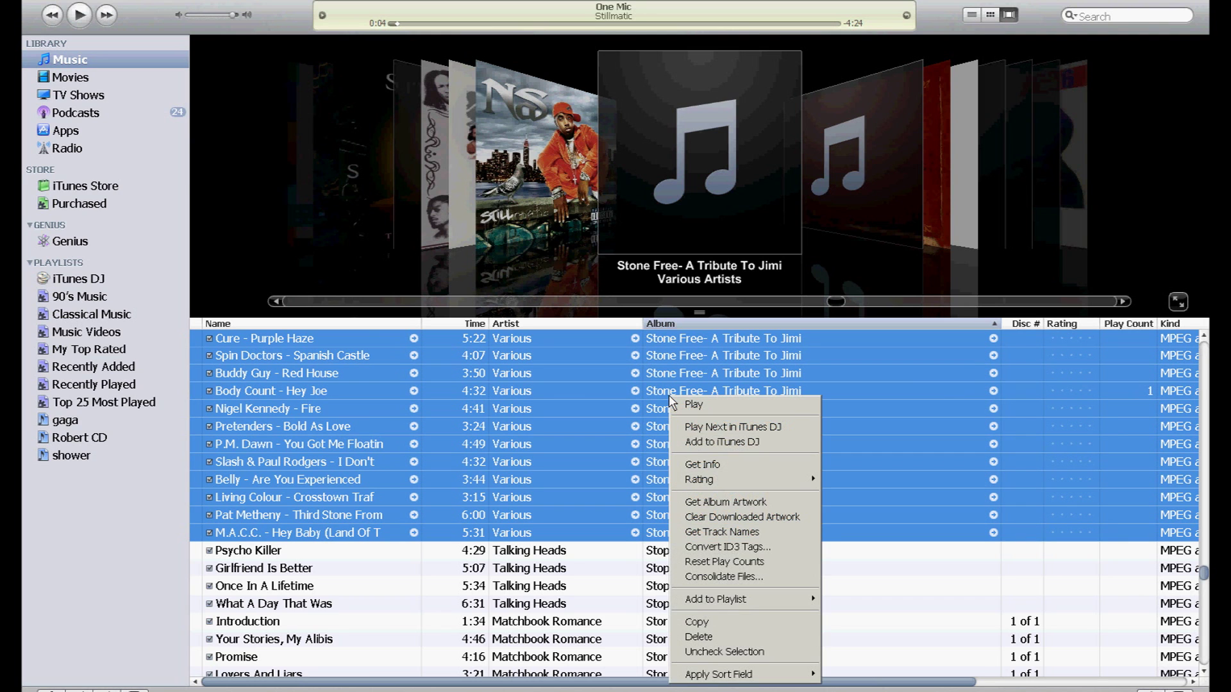
left_click(710, 463)
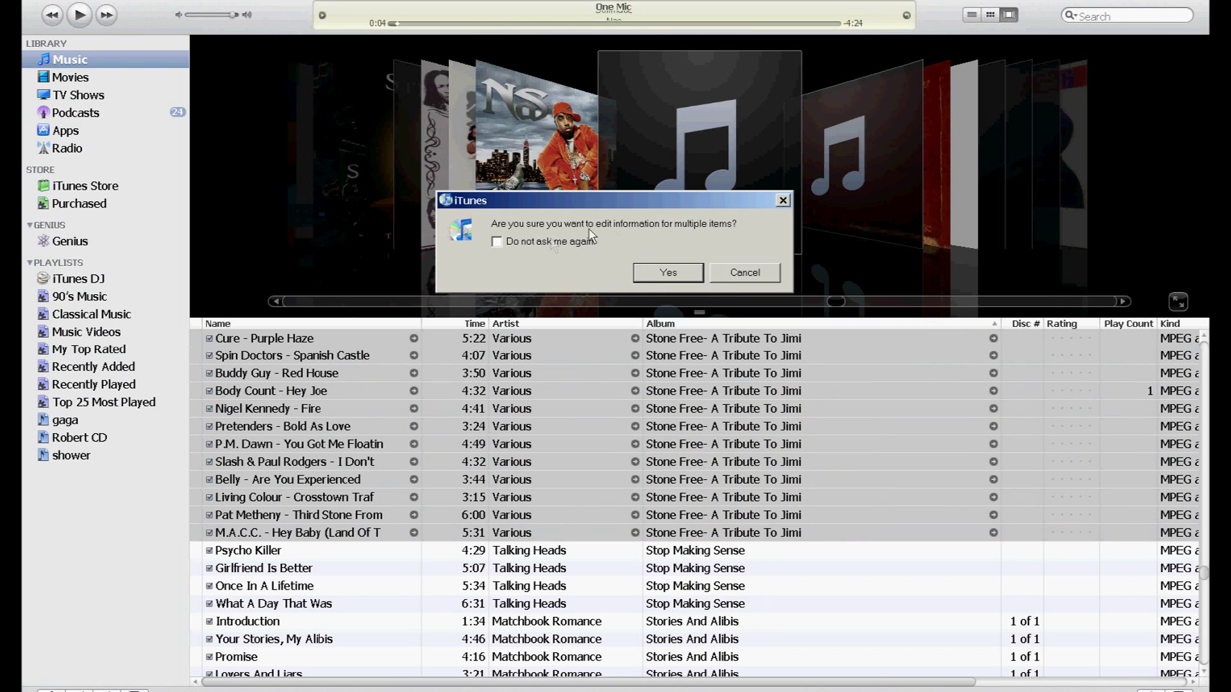
left_click(679, 275)
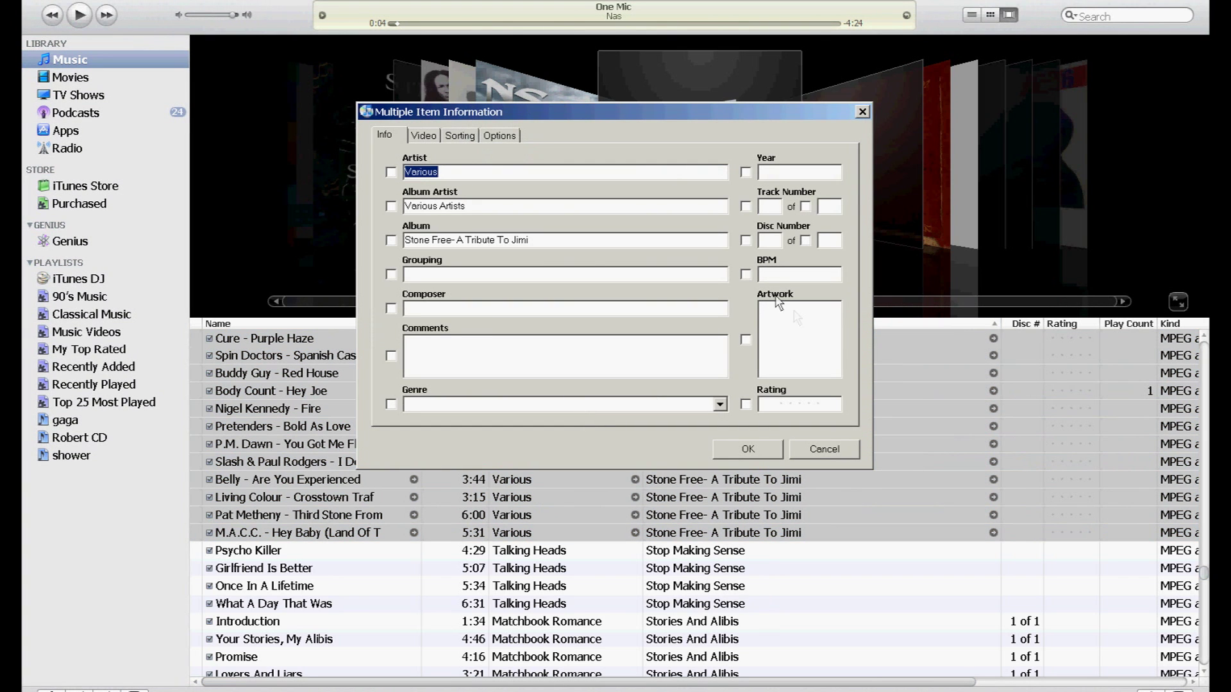
left_click(745, 341)
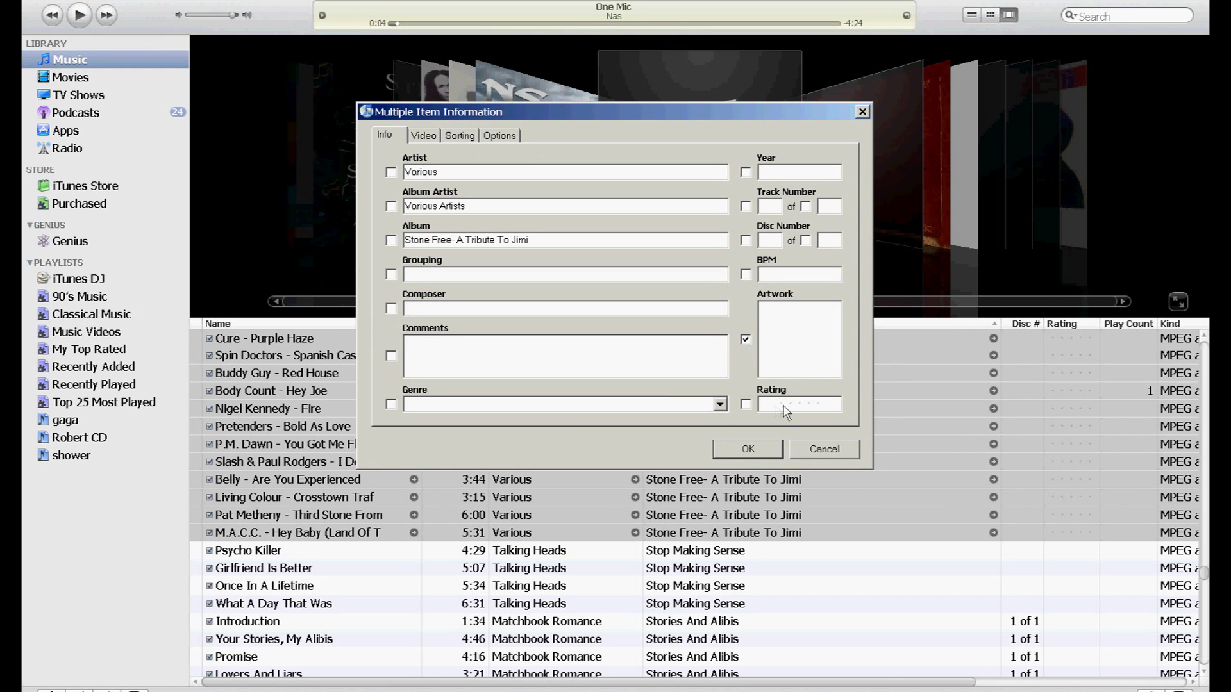
double_click(799, 344)
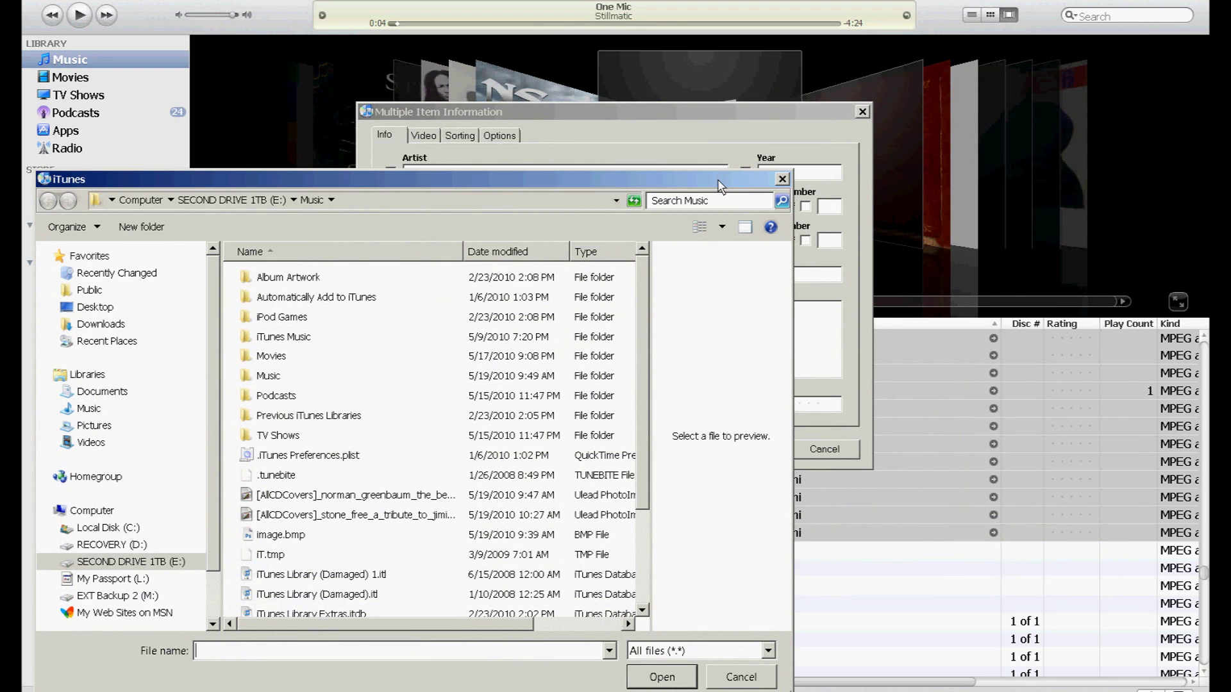
left_click(729, 657)
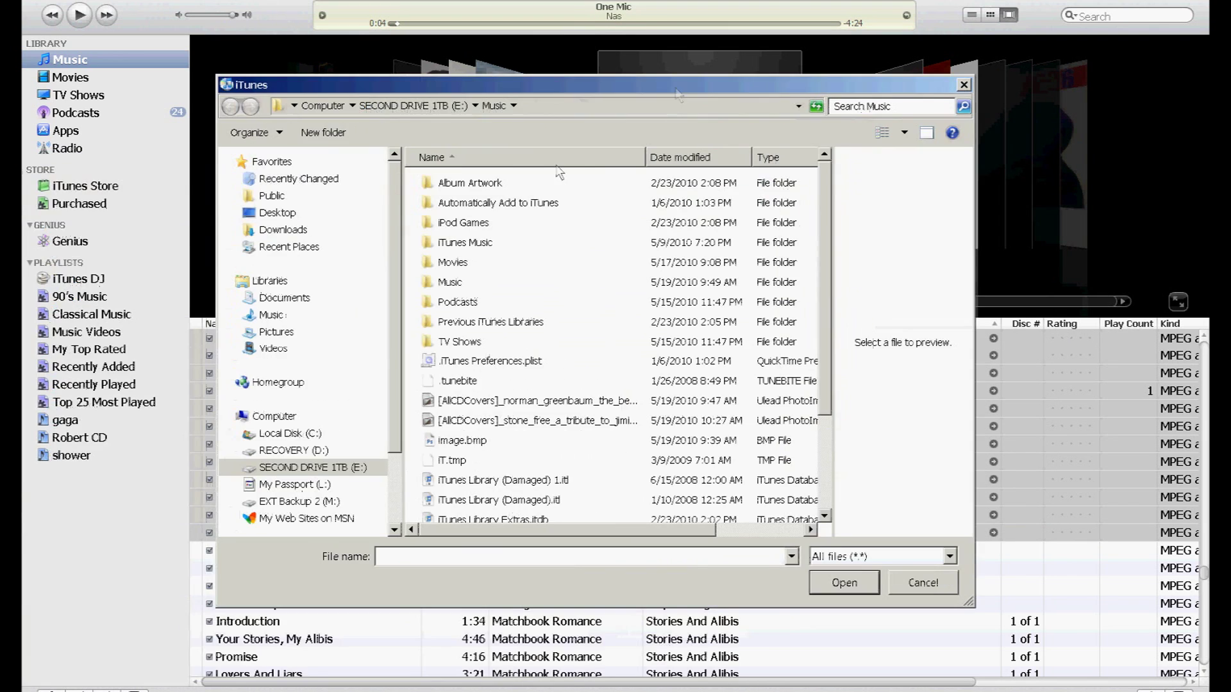
left_click(551, 426)
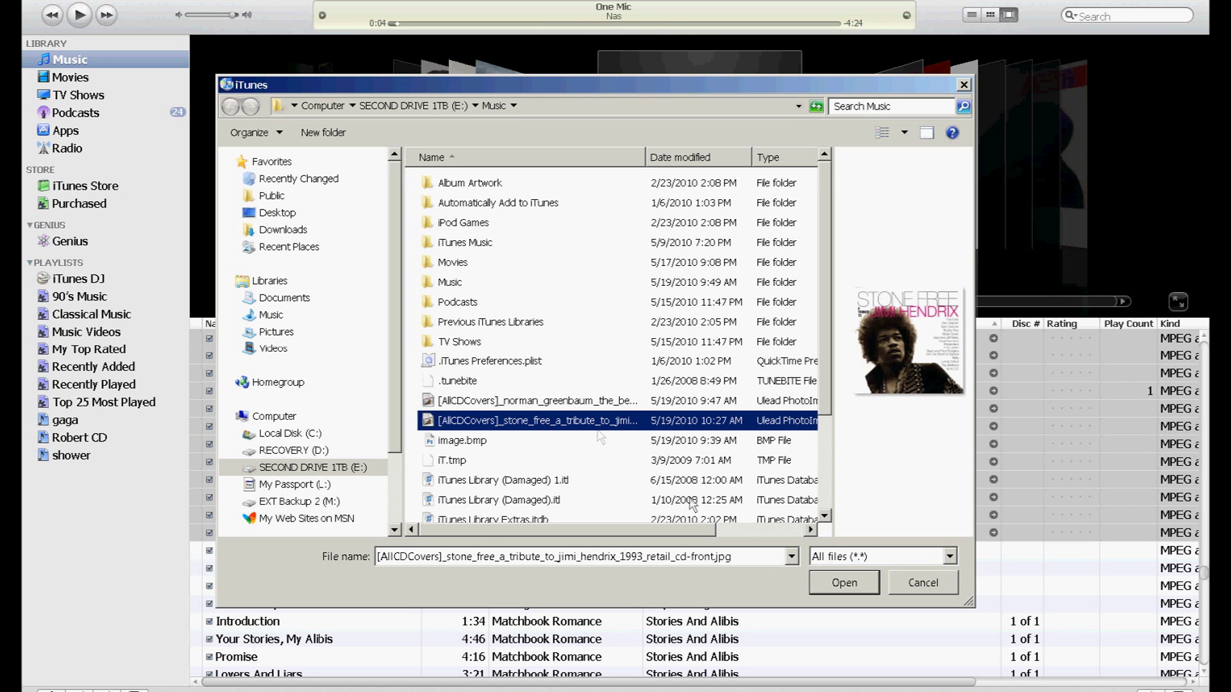
left_click(821, 584)
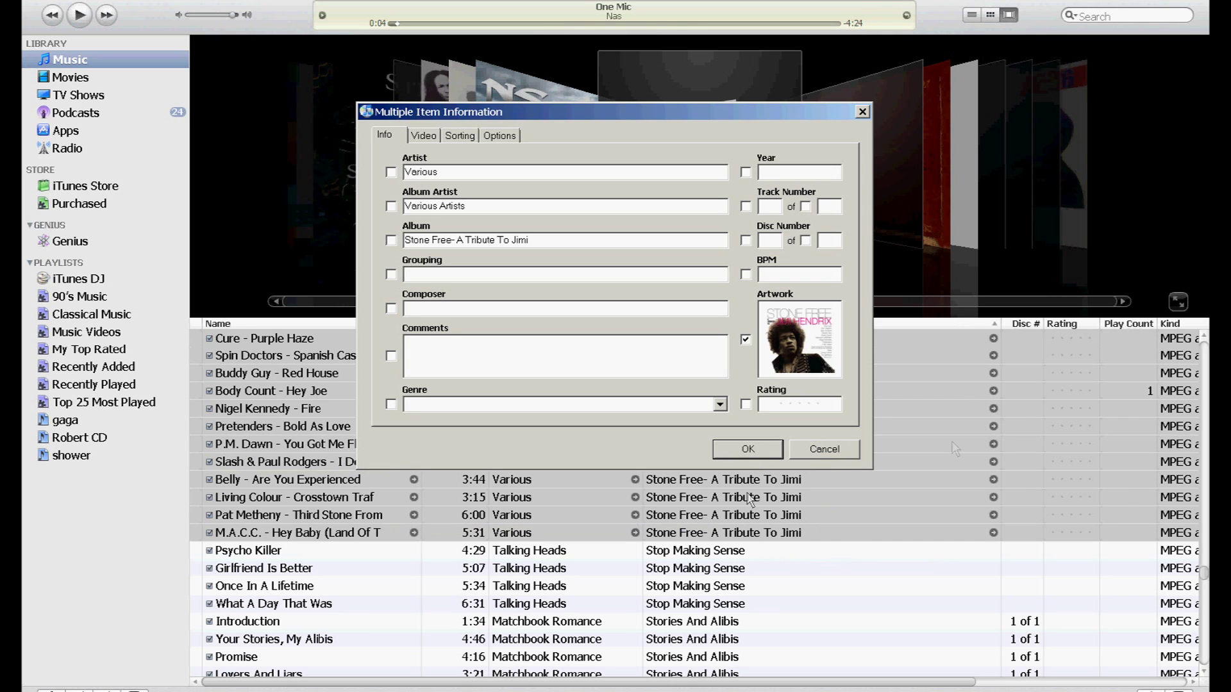
key("Return")
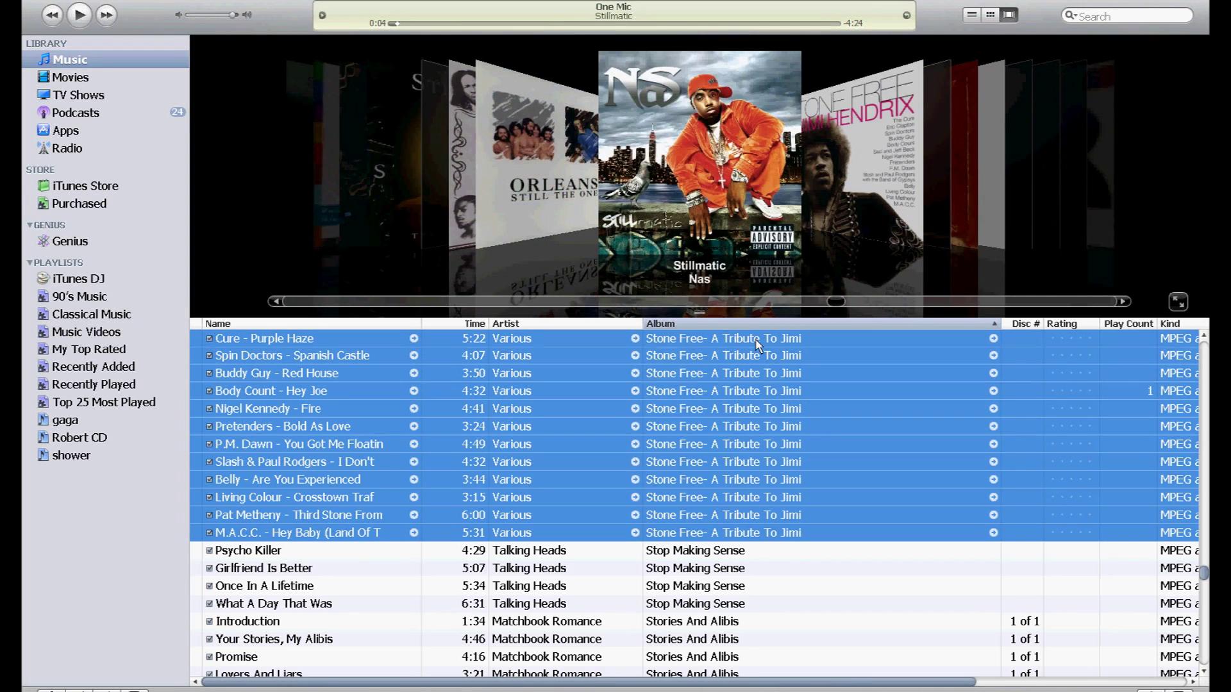
Check the artwork on each track from Cure - Purple Haze to M.A.C.C. - Hey Baby
left_click(758, 339)
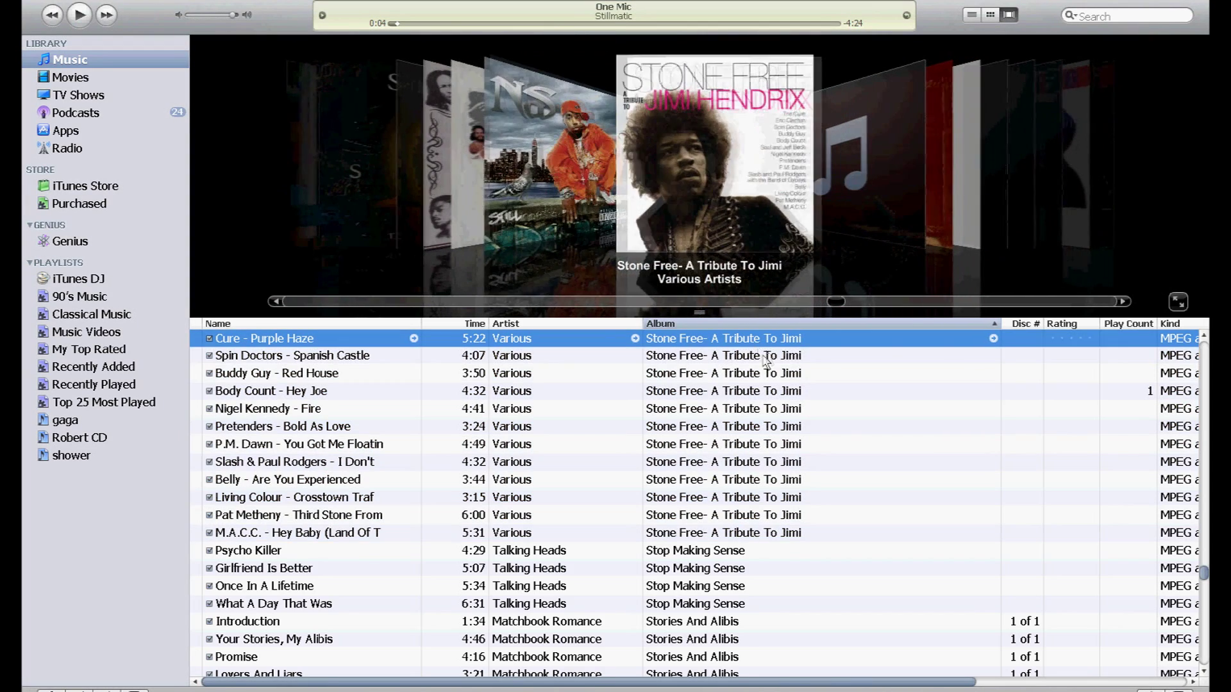
left_click(758, 356)
left_click(758, 375)
left_click(758, 392)
left_click(755, 414)
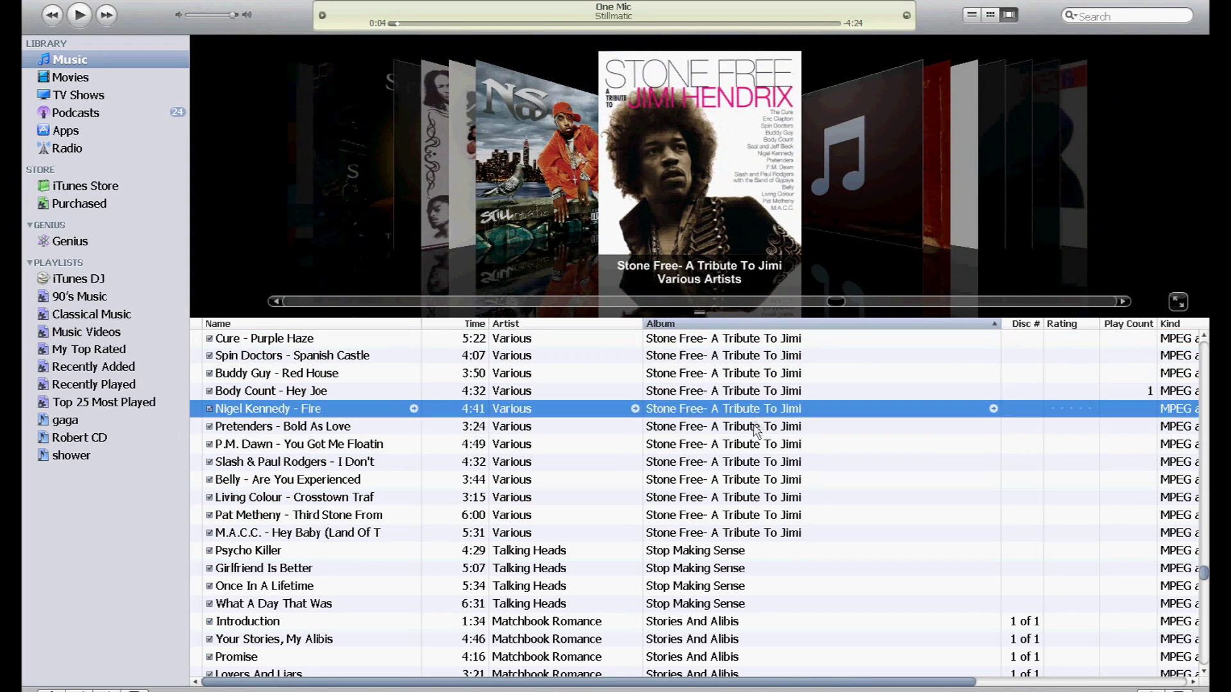
left_click(756, 431)
left_click(757, 449)
left_click(758, 466)
left_click(758, 484)
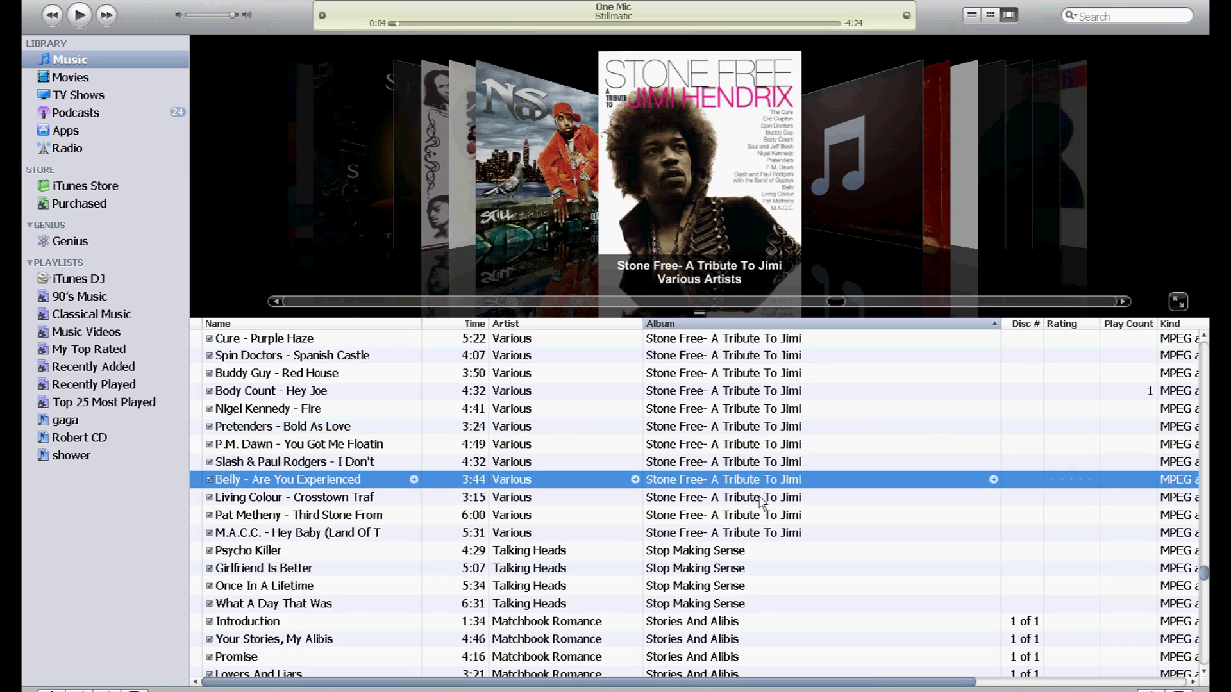
left_click(761, 502)
left_click(763, 520)
left_click(765, 536)
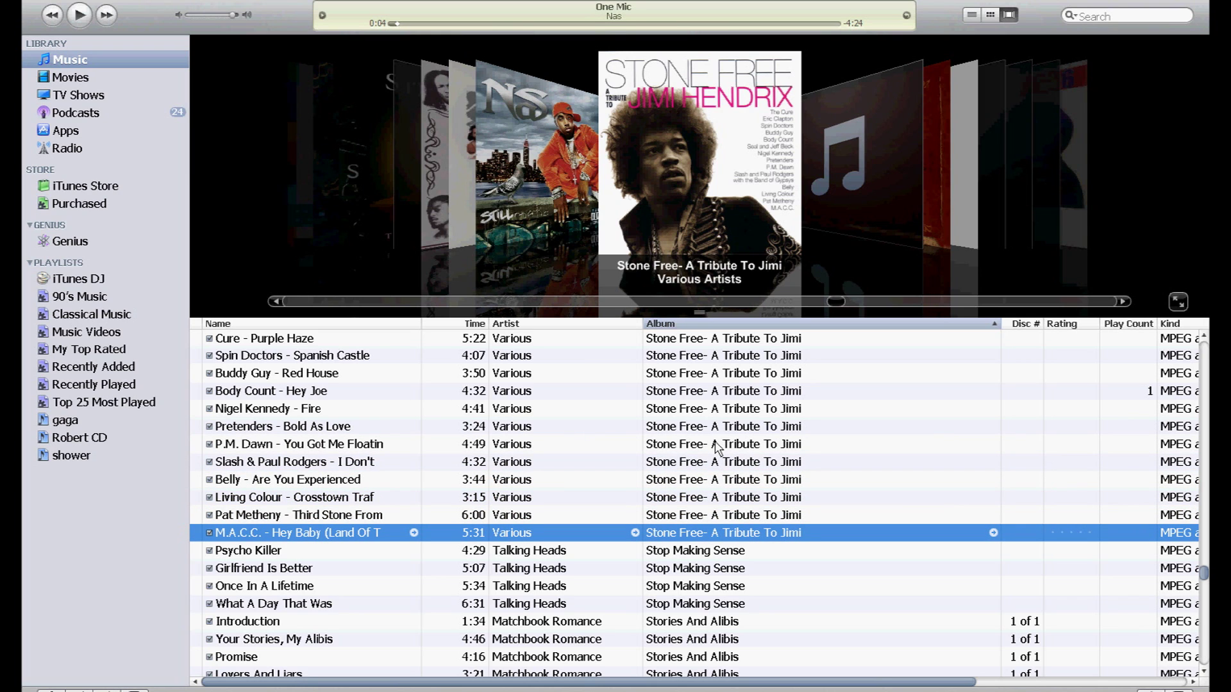
left_click(519, 342)
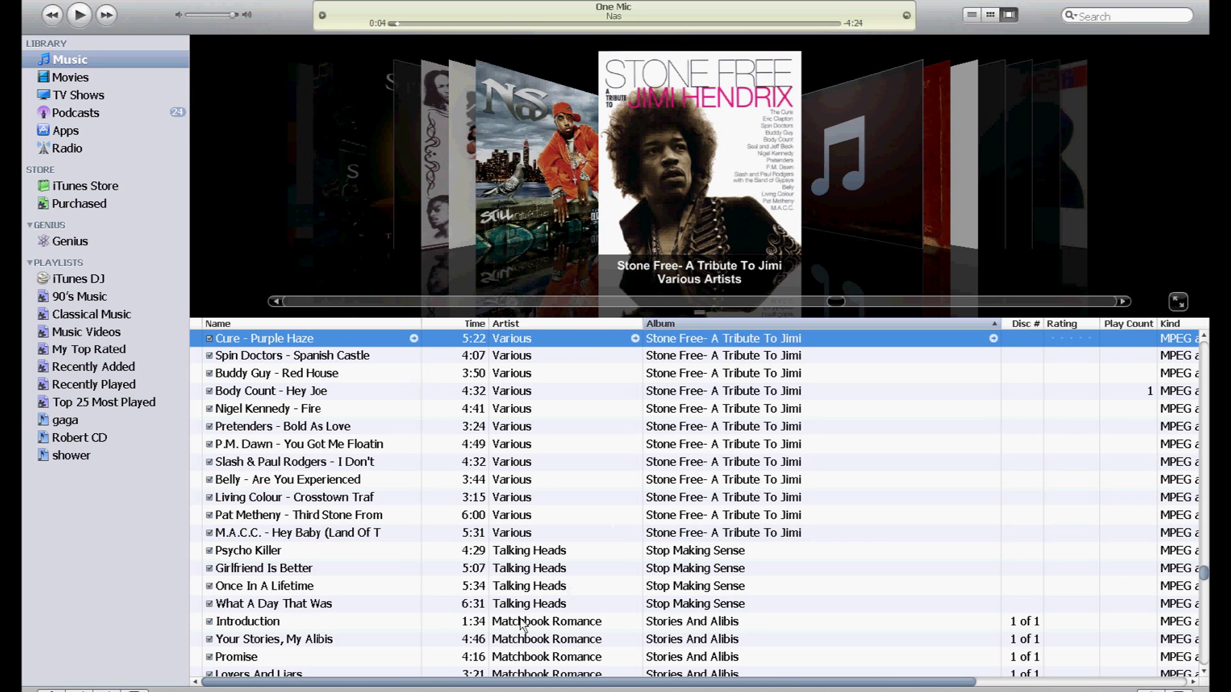